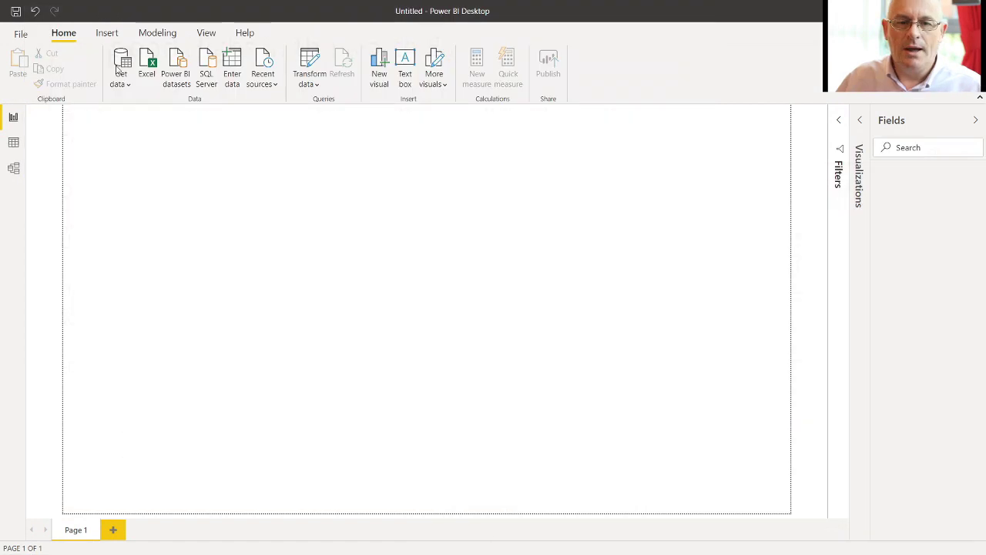
# Load Sheet1 from NorthEast_Domains_of_deprivation.xlsx in the IMD_Data folder.
pyautogui.click(148, 62)
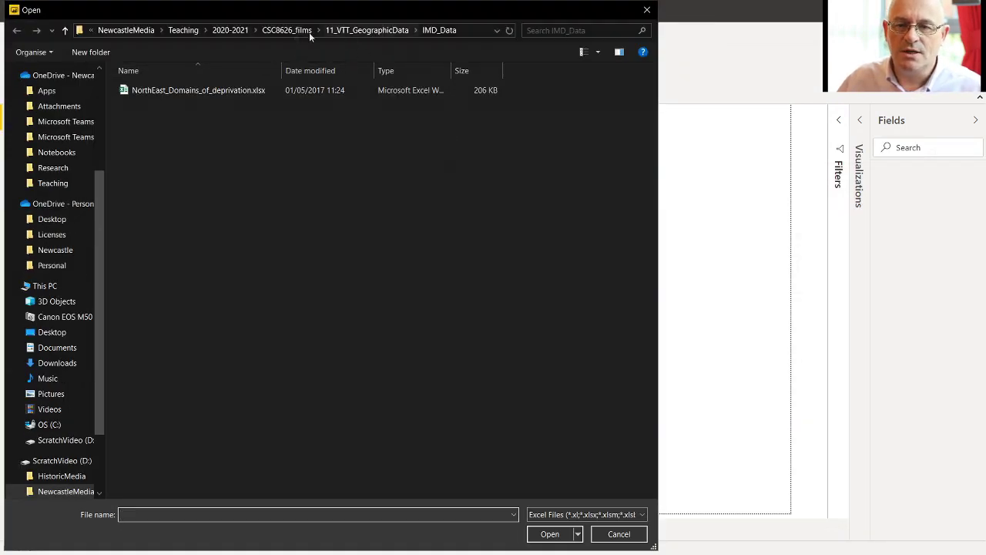
pyautogui.click(290, 31)
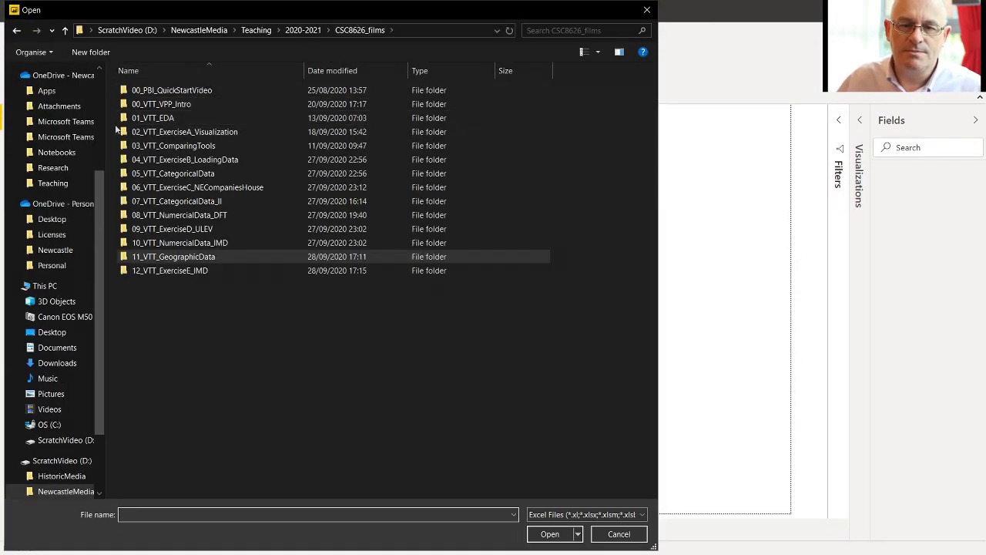
pyautogui.doubleClick(206, 271)
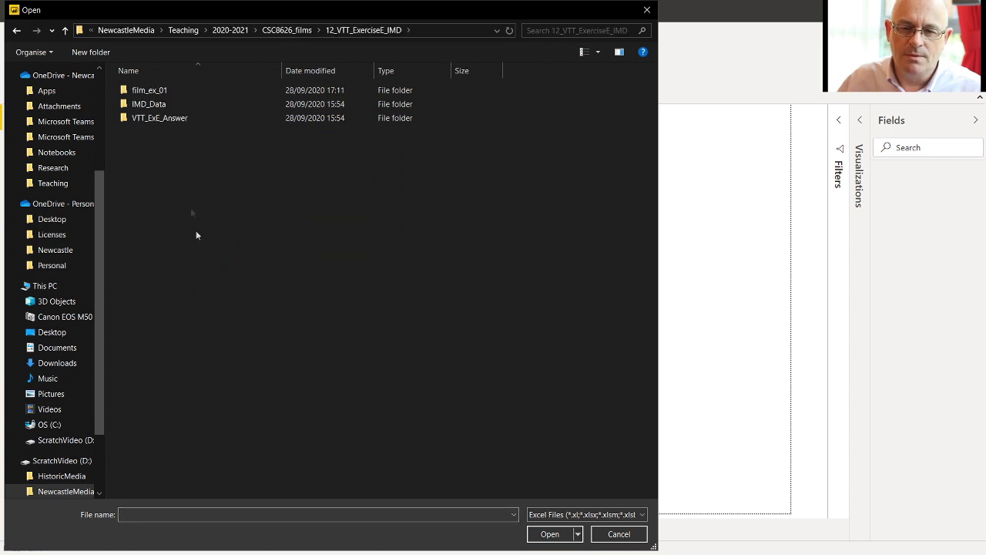
pyautogui.doubleClick(171, 103)
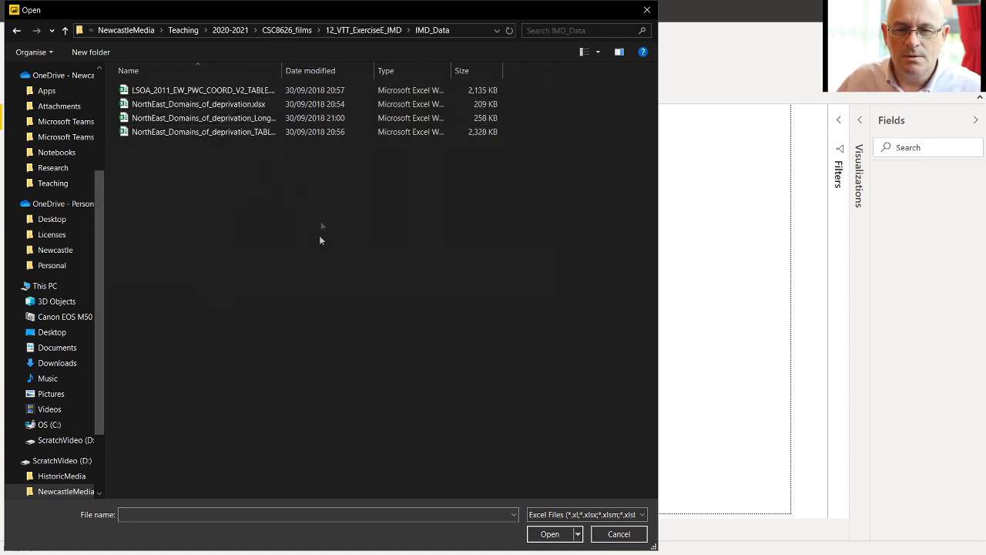
pyautogui.click(235, 105)
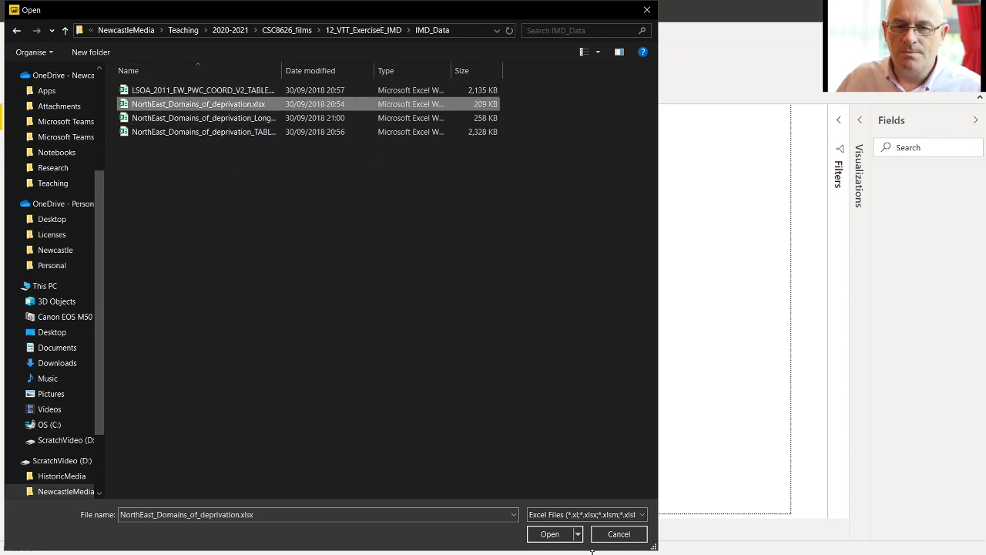
pyautogui.click(548, 535)
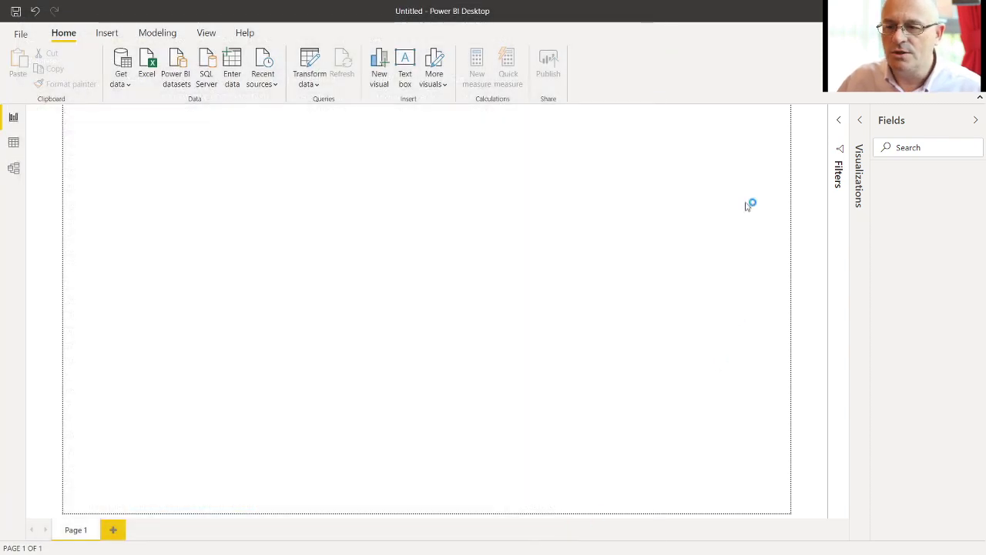
pyautogui.click(249, 176)
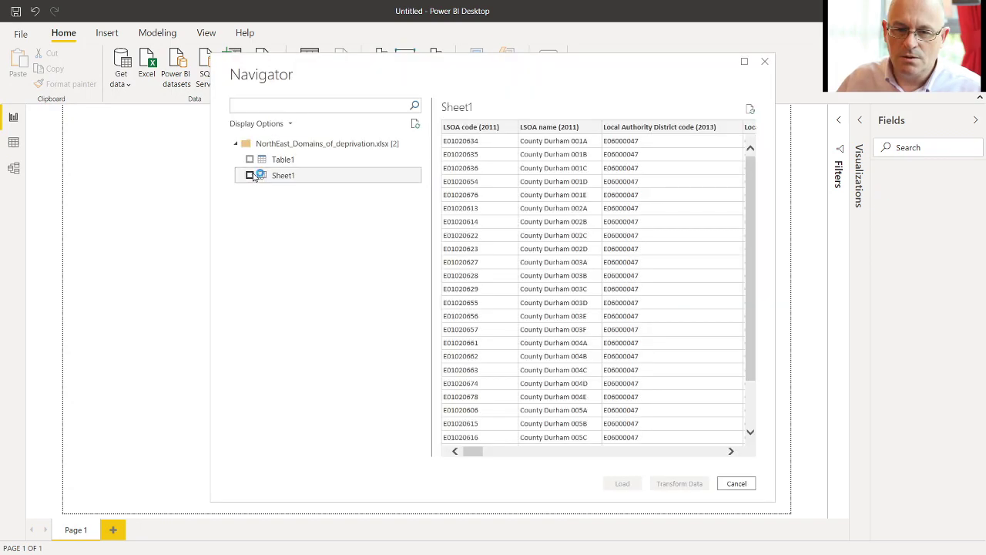
pyautogui.click(624, 483)
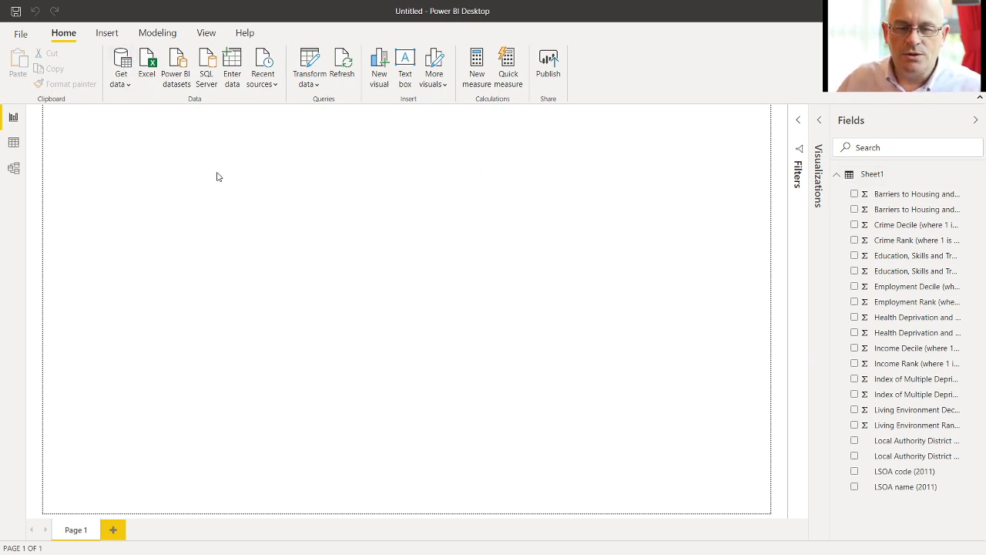
# Load the LSOA_2011_EW_PWC_COORD_V2.CSV coordinates file and open the data in Power Query Editor.
pyautogui.click(120, 74)
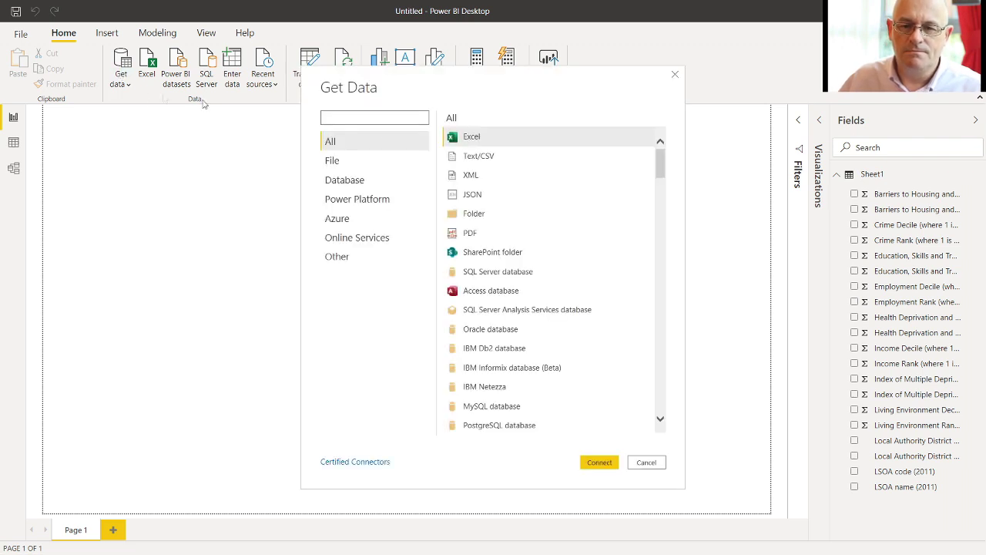
pyautogui.click(497, 155)
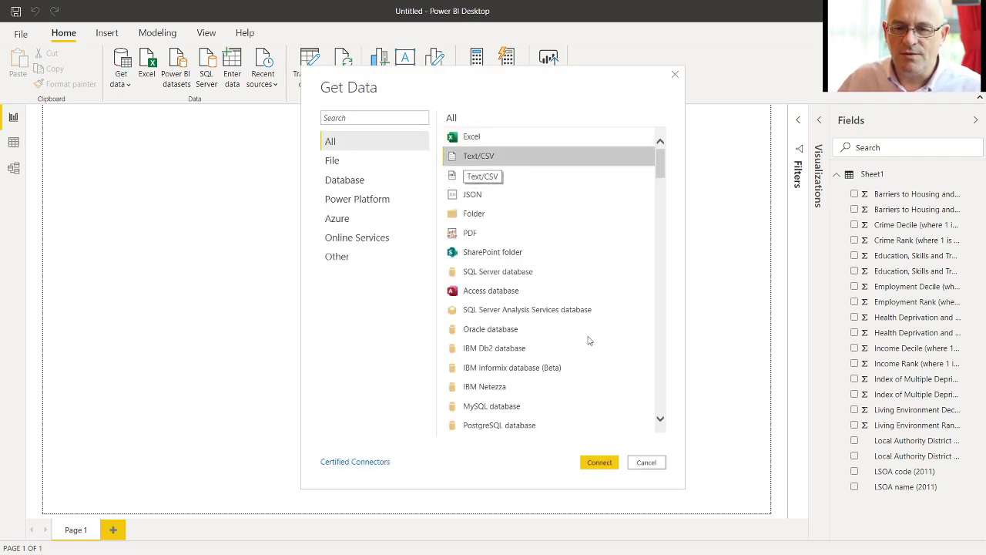
pyautogui.click(597, 462)
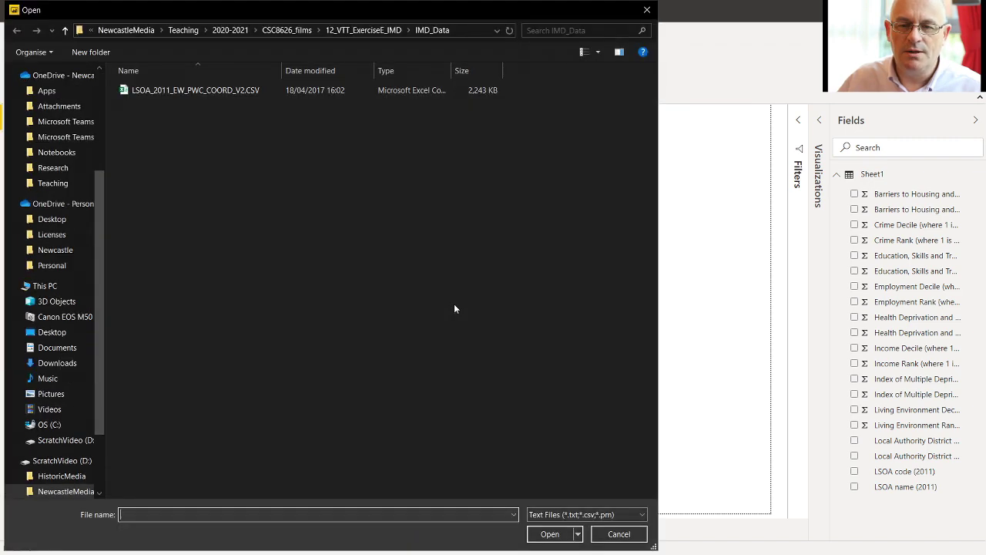
pyautogui.click(154, 94)
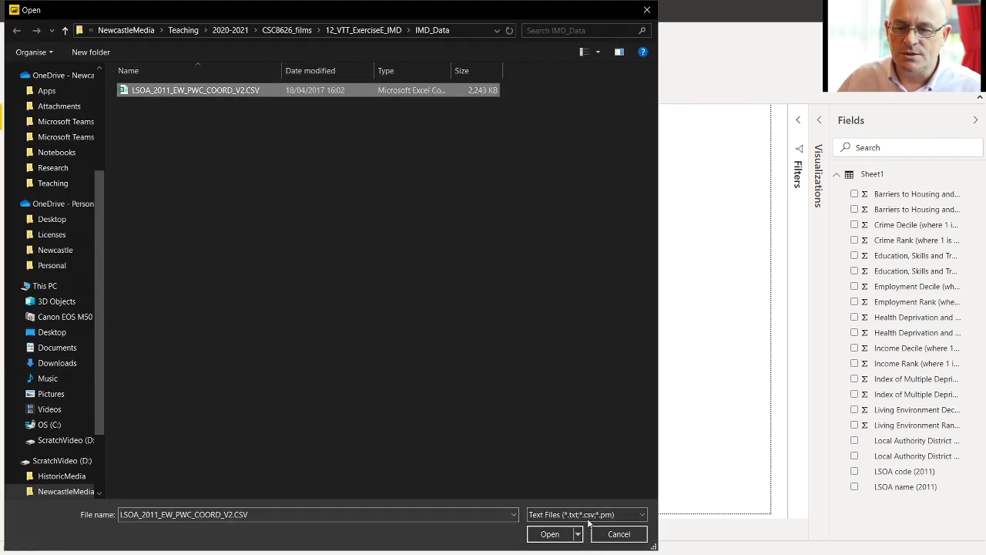
pyautogui.click(550, 534)
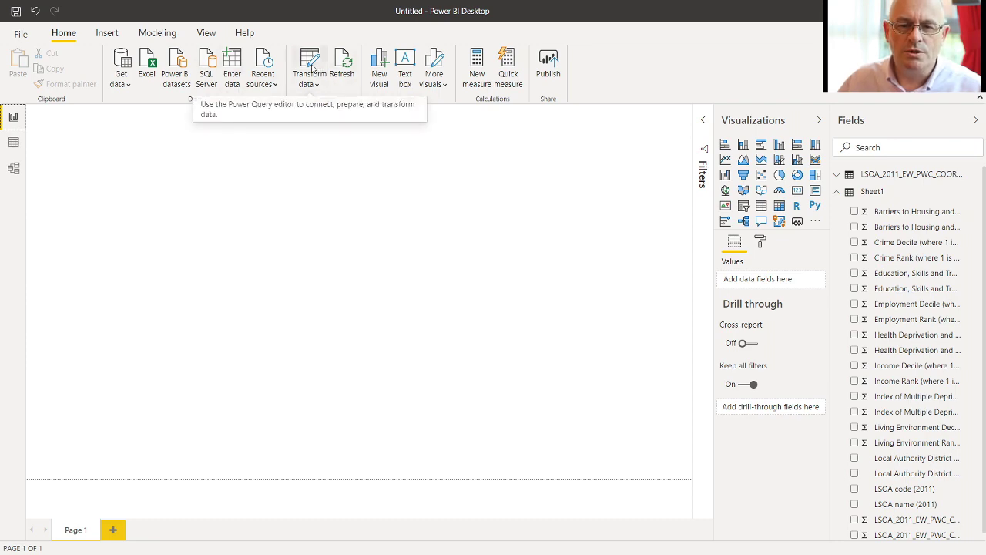
pyautogui.click(315, 67)
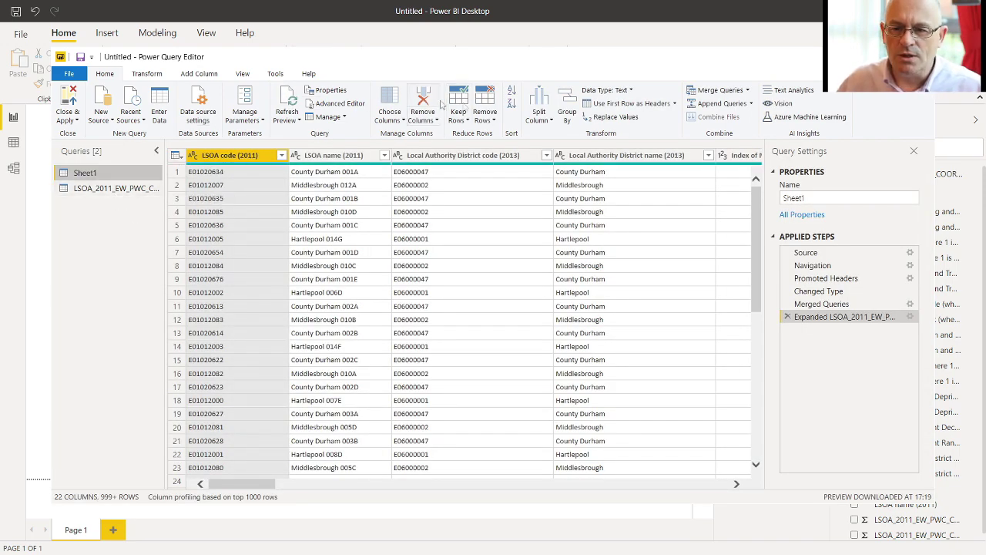
# Merge Sheet1 with LSOA_2011_EW_PWC_COORD_V2, matching LSOA code (2011) to LSOA11CD.
pyautogui.click(718, 91)
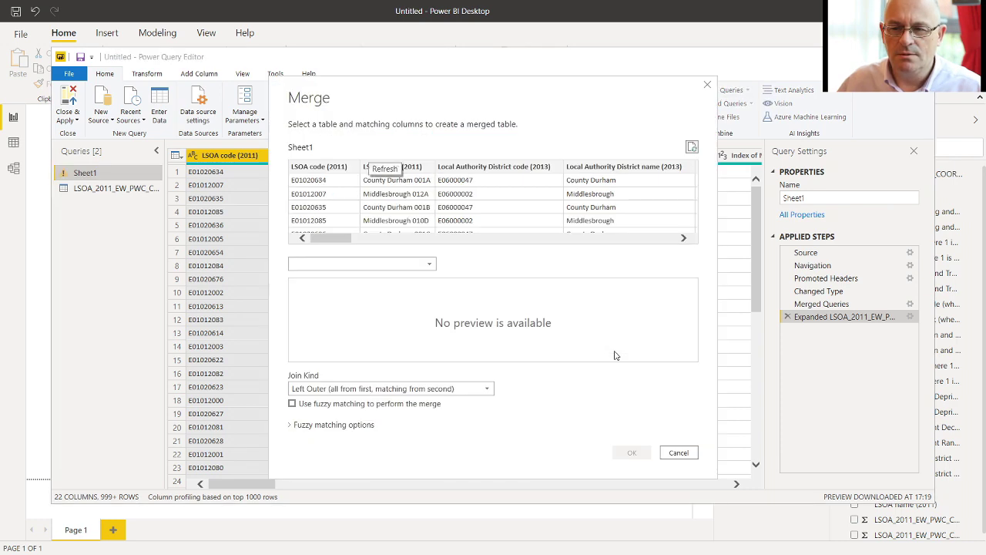
pyautogui.click(369, 266)
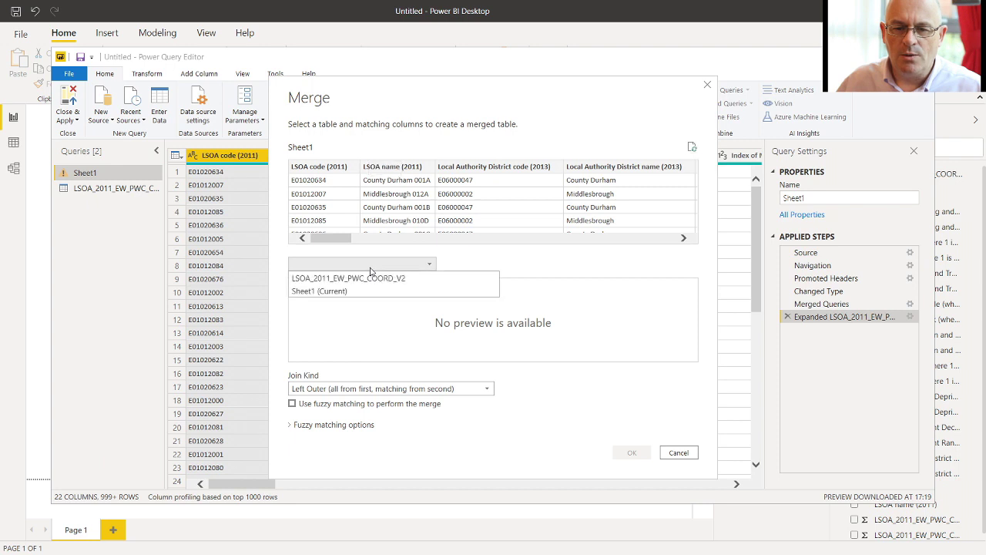
pyautogui.click(367, 278)
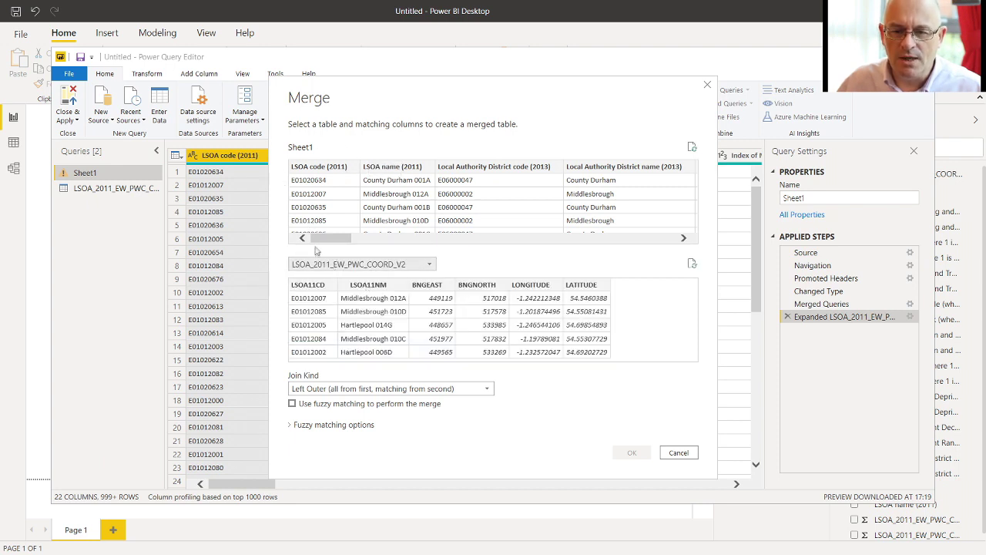
pyautogui.click(312, 176)
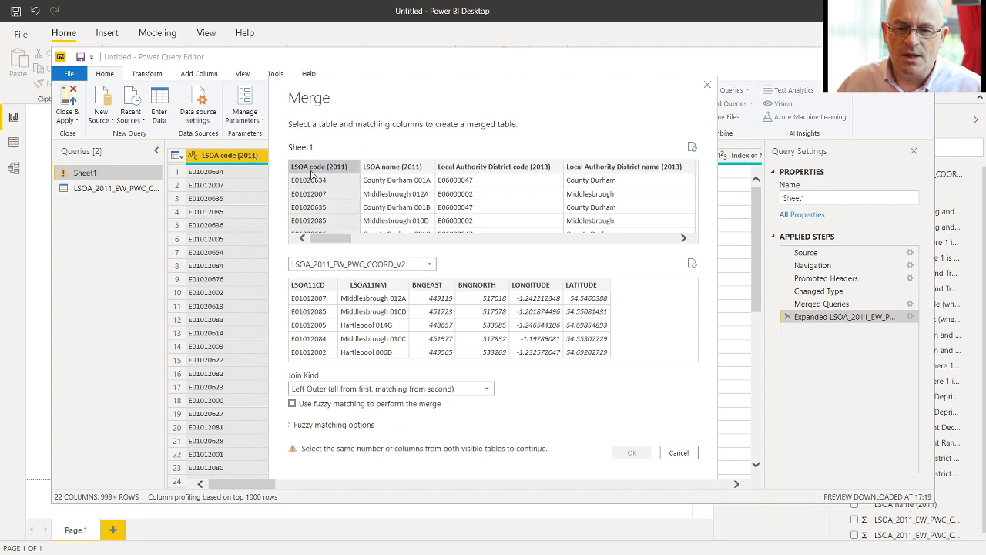
pyautogui.click(315, 287)
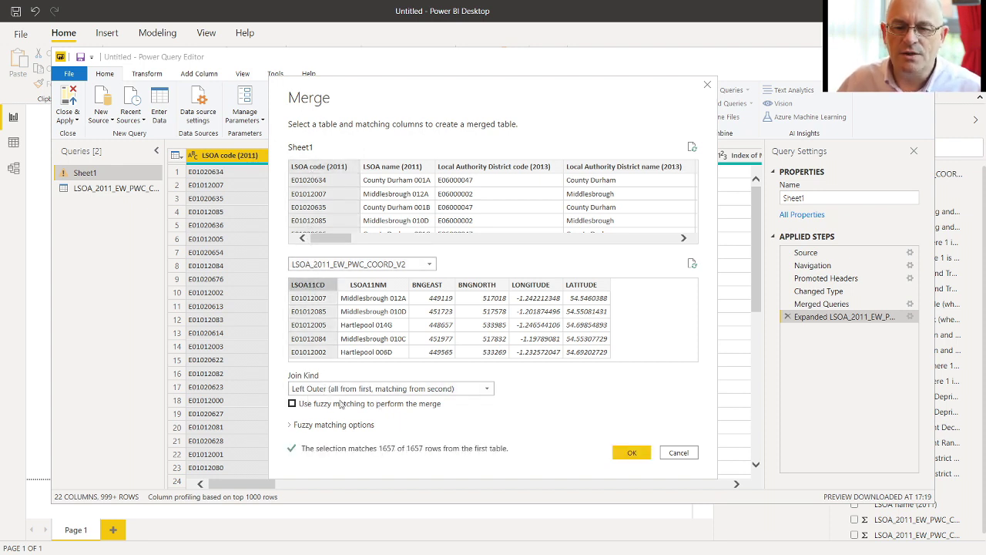
pyautogui.click(631, 453)
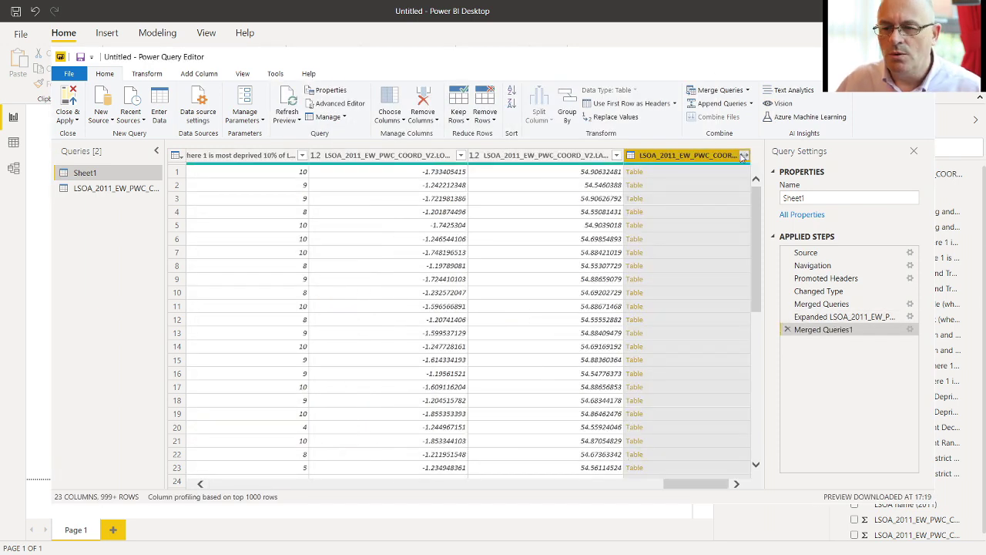
# Expand only LONGITUDE and LATITUDE without the table prefix, then apply the query changes.
pyautogui.click(743, 156)
pyautogui.click(556, 220)
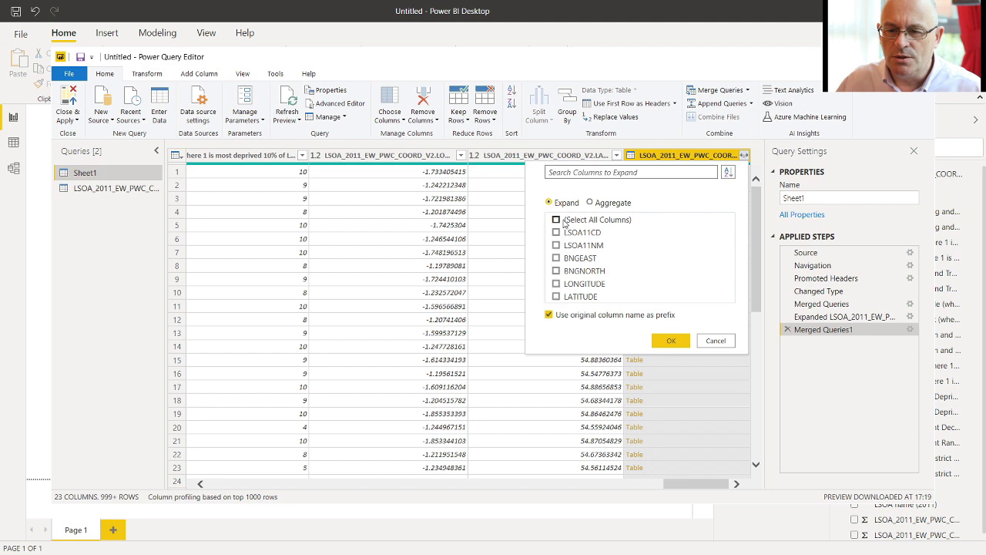
pyautogui.click(556, 284)
pyautogui.click(556, 298)
pyautogui.click(549, 316)
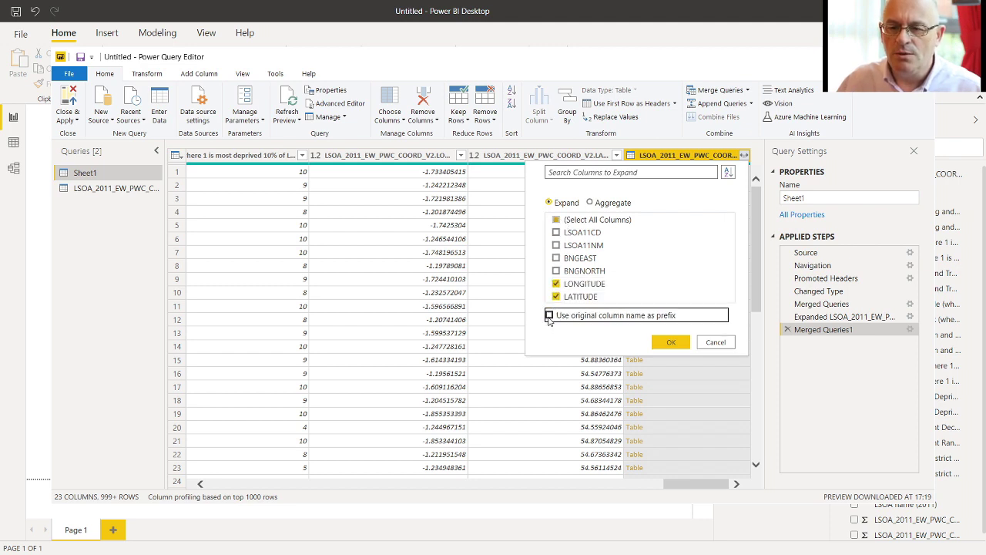
pyautogui.click(671, 348)
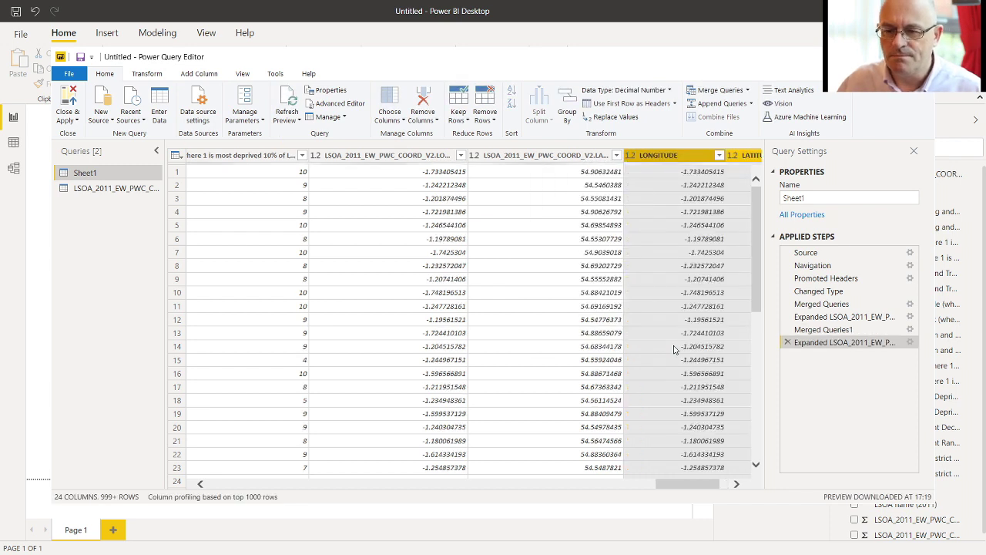
pyautogui.click(65, 107)
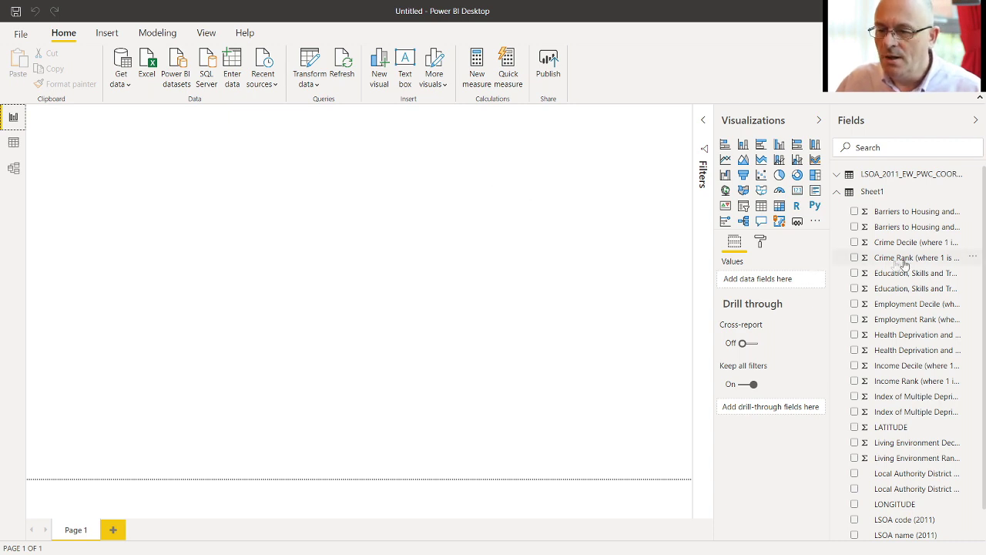
# Add a map visual coloured by Local Authority District, with its legend turned off.
pyautogui.scroll(-1, 897, 265)
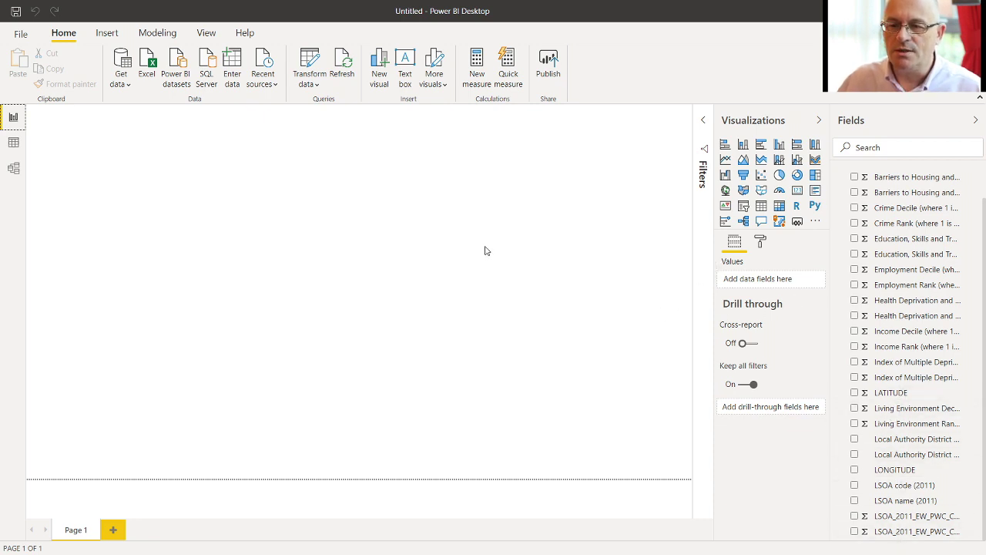
pyautogui.click(725, 191)
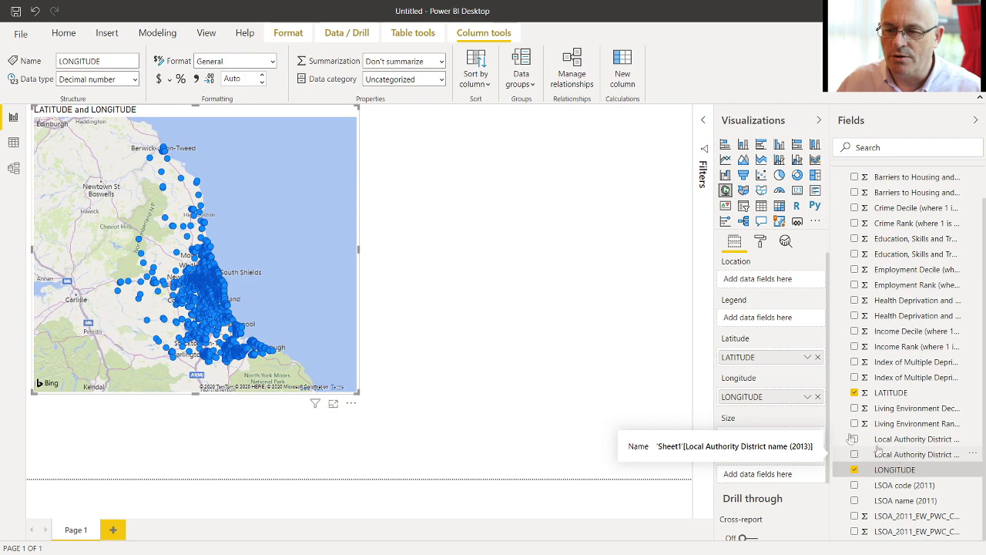
pyautogui.moveTo(901, 454); pyautogui.dragTo(760, 323)
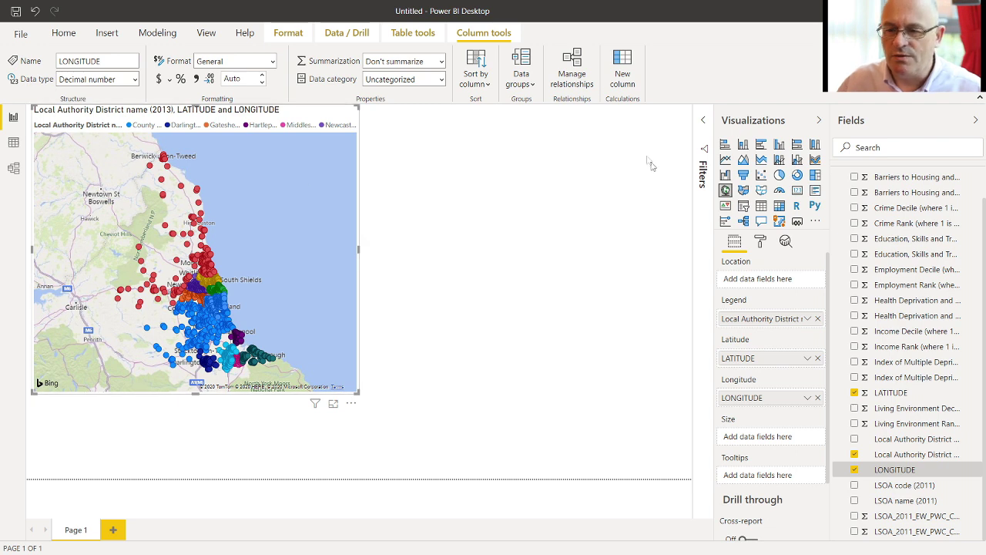
pyautogui.click(760, 243)
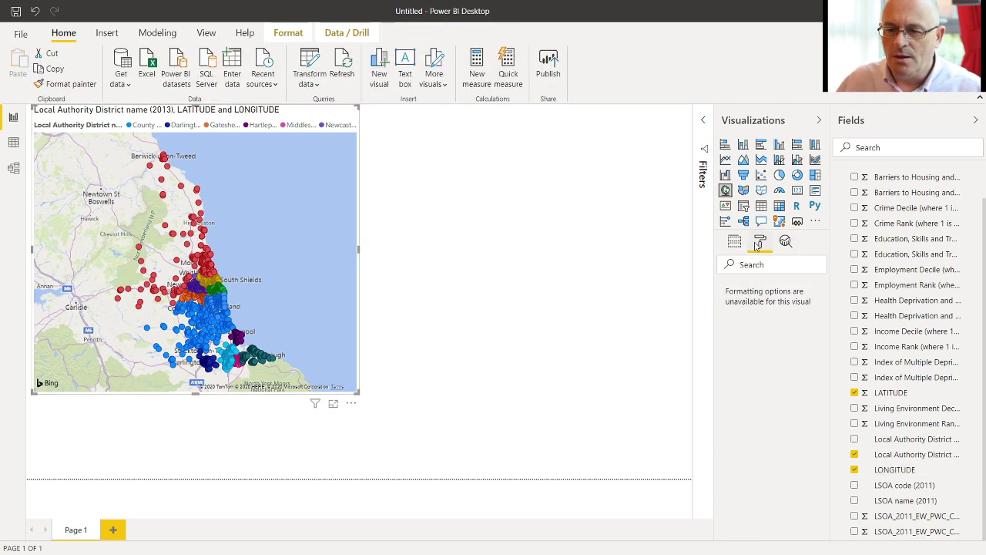
pyautogui.click(800, 314)
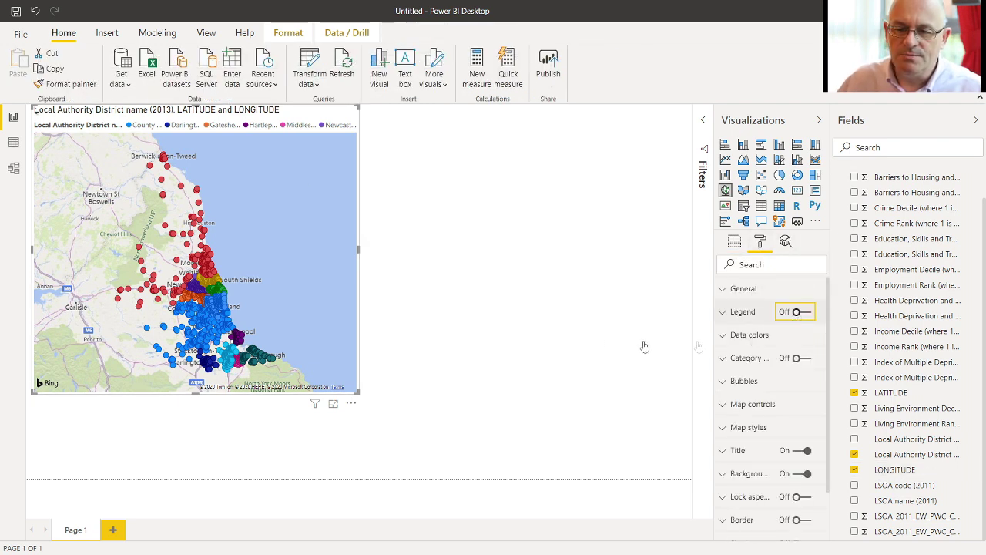
pyautogui.click(465, 416)
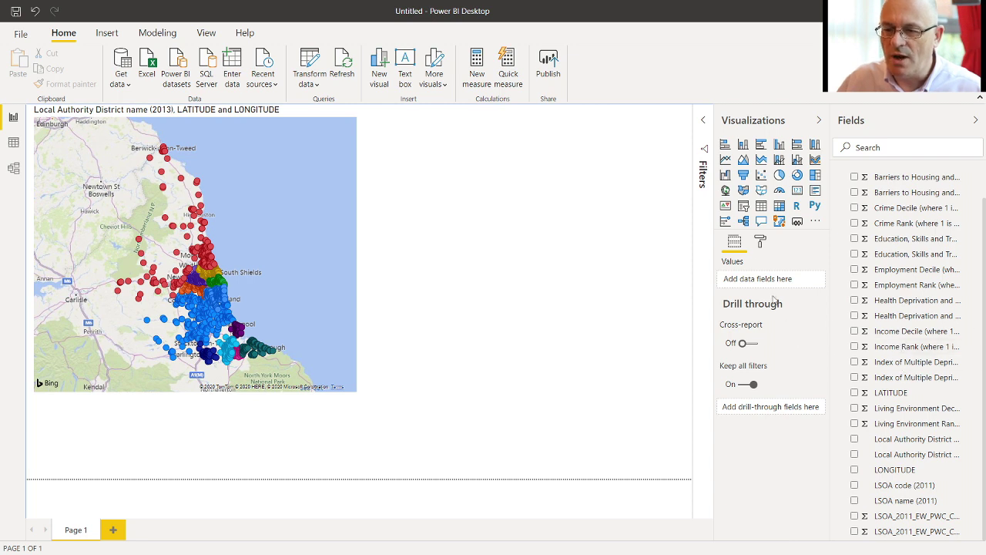
# Add an Income Rank slider slicer, test its handles, and reset it to 18–32787.
pyautogui.click(745, 210)
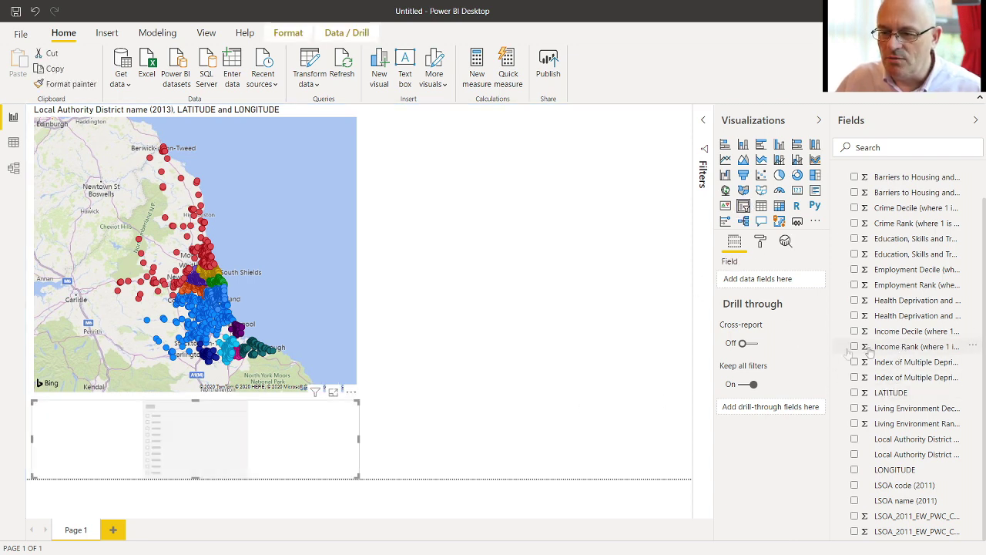
pyautogui.moveTo(898, 348); pyautogui.dragTo(761, 282)
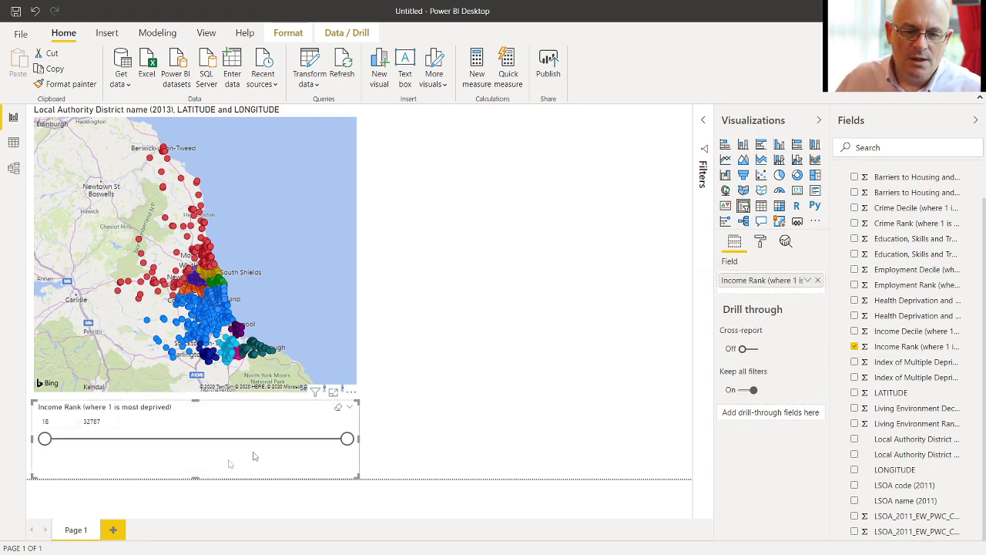
pyautogui.moveTo(45, 440); pyautogui.dragTo(275, 456)
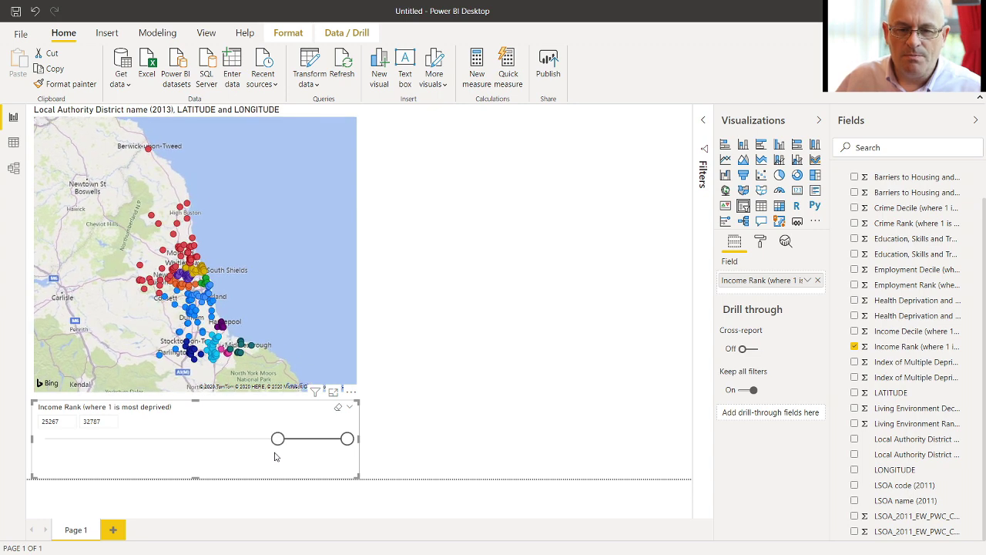
pyautogui.moveTo(278, 440); pyautogui.dragTo(294, 450)
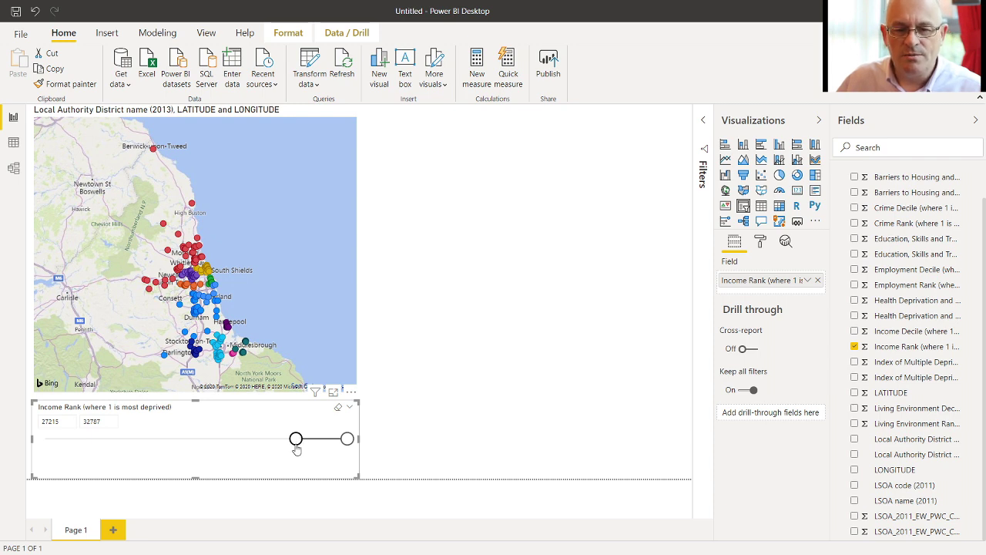
pyautogui.moveTo(297, 449); pyautogui.dragTo(120, 451)
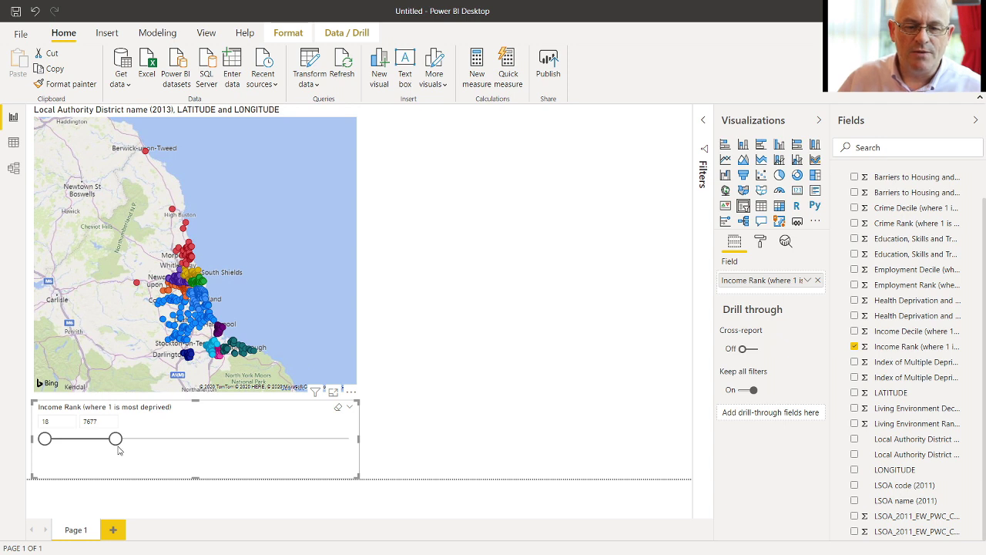
pyautogui.moveTo(119, 451); pyautogui.dragTo(364, 446)
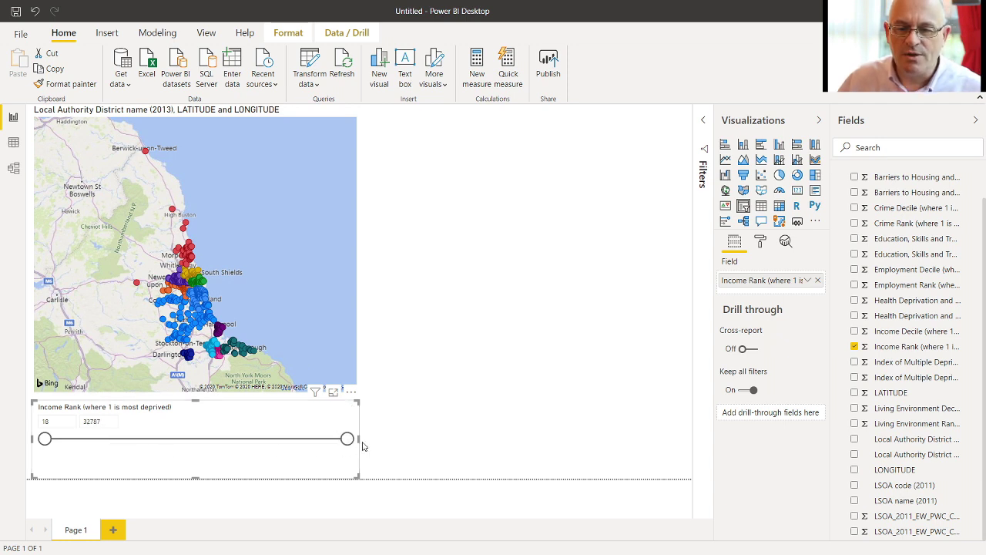
# Duplicate the map onto the right half, then test the slicer at 23675 and restore 32787.
pyautogui.click(235, 170)
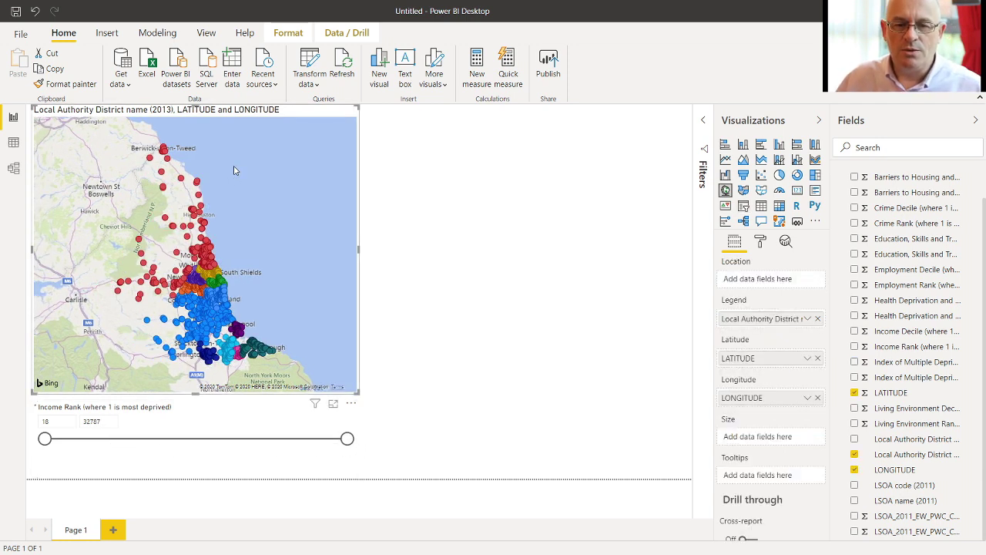
pyautogui.hotkey('ctrl', 'c')
pyautogui.hotkey('ctrl', 'v')
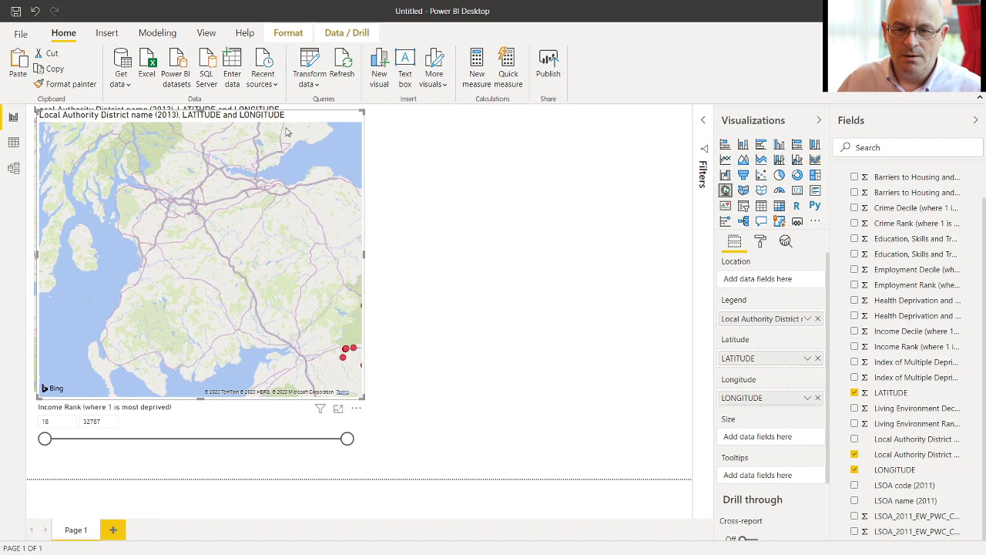
pyautogui.hotkey('ctrl', 'c')
pyautogui.hotkey('ctrl', 'v')
pyautogui.moveTo(292, 161); pyautogui.dragTo(462, 110)
pyautogui.moveTo(347, 441); pyautogui.dragTo(263, 446)
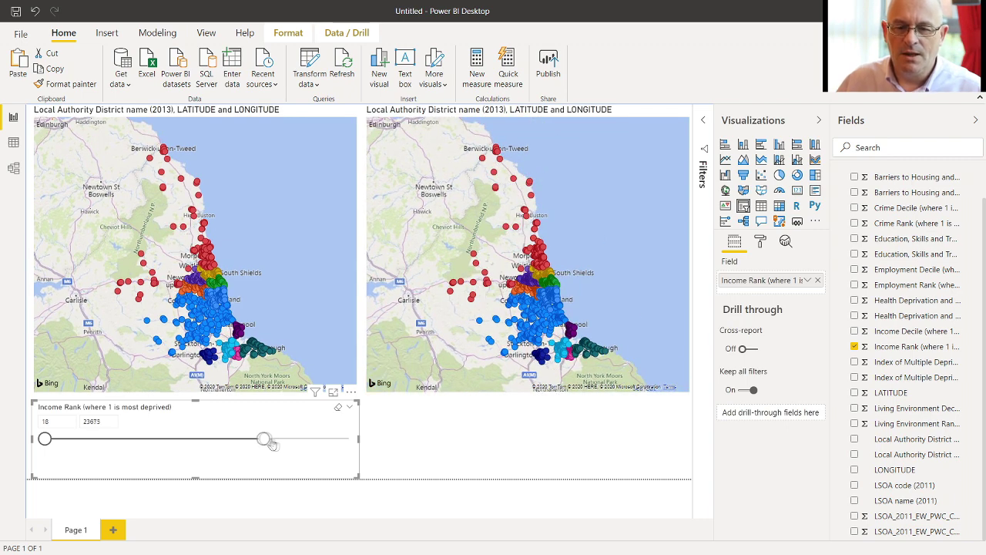
pyautogui.moveTo(263, 445); pyautogui.dragTo(357, 451)
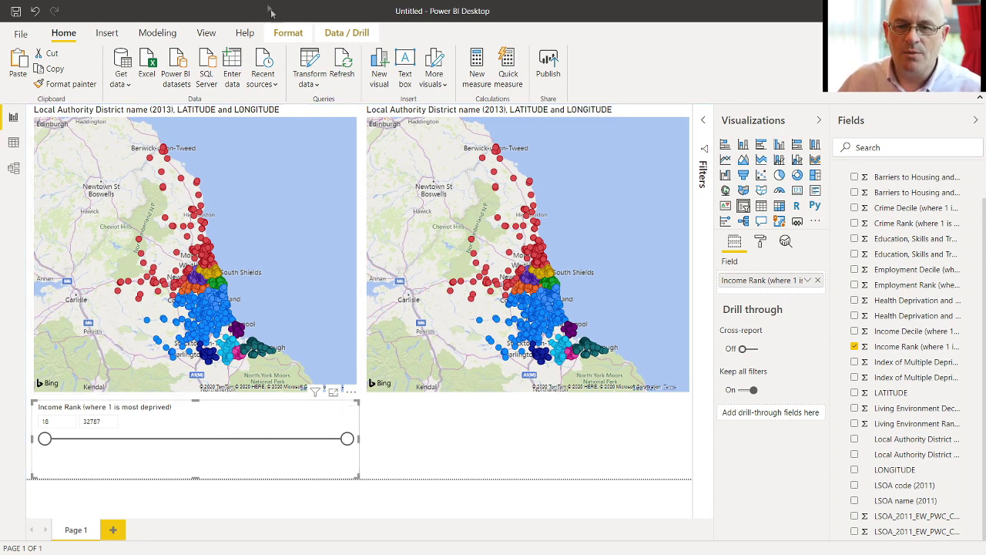
# Shorten the Income Rank slicer and stop it from filtering the right map.
pyautogui.click(277, 33)
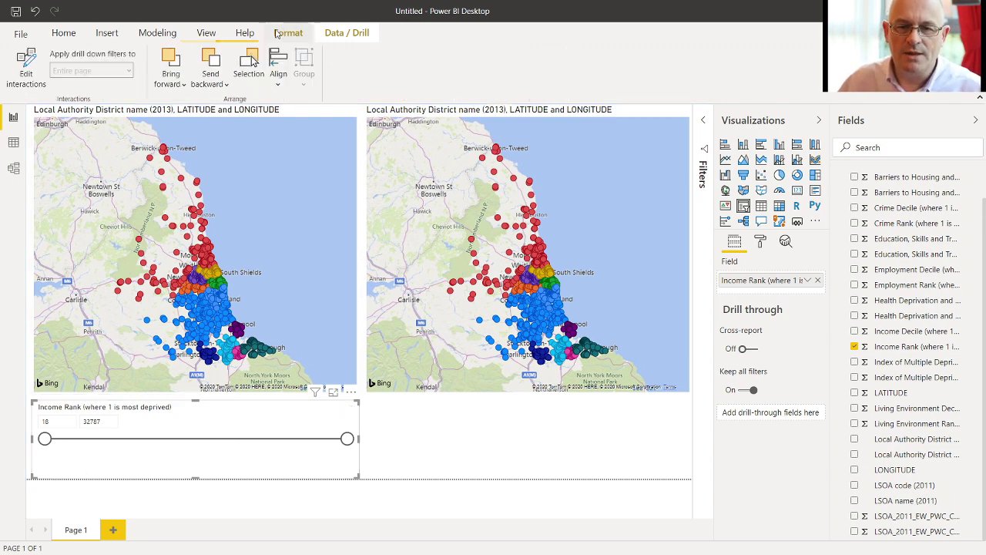
pyautogui.click(26, 71)
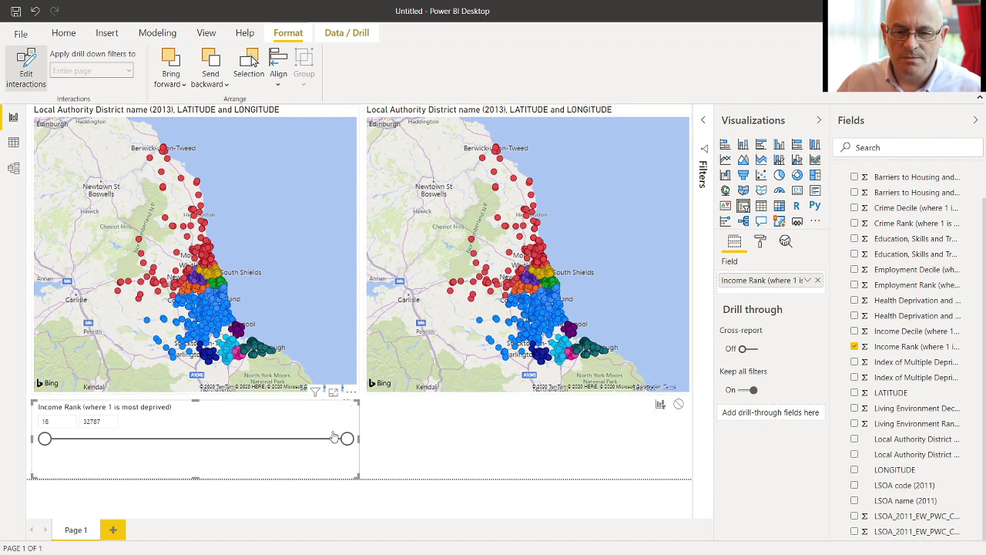
pyautogui.moveTo(196, 400); pyautogui.dragTo(194, 430)
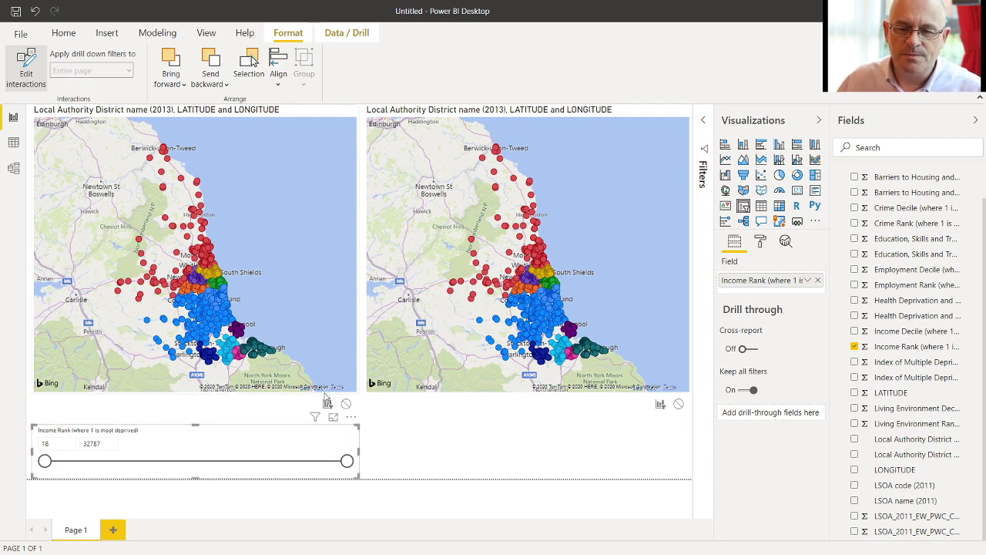
pyautogui.click(678, 404)
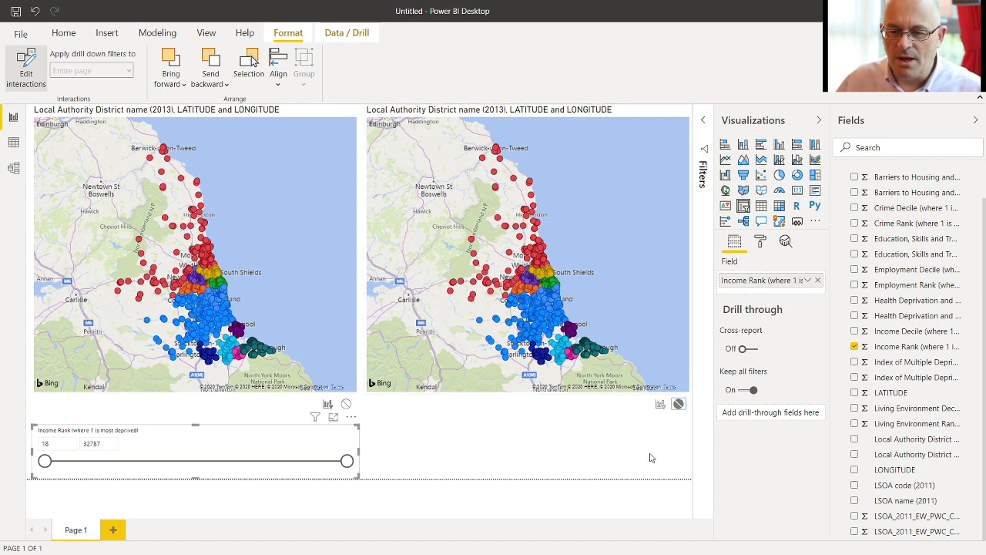
pyautogui.click(555, 446)
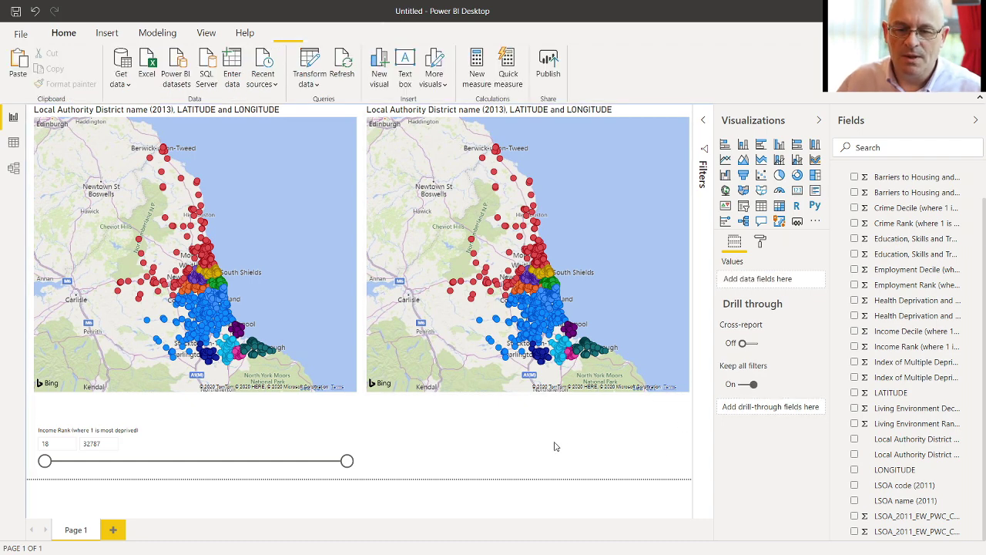
# Test the Income Rank slicer at 16086, then restore its full upper limit.
pyautogui.click(292, 455)
pyautogui.moveTo(346, 461); pyautogui.dragTo(192, 466)
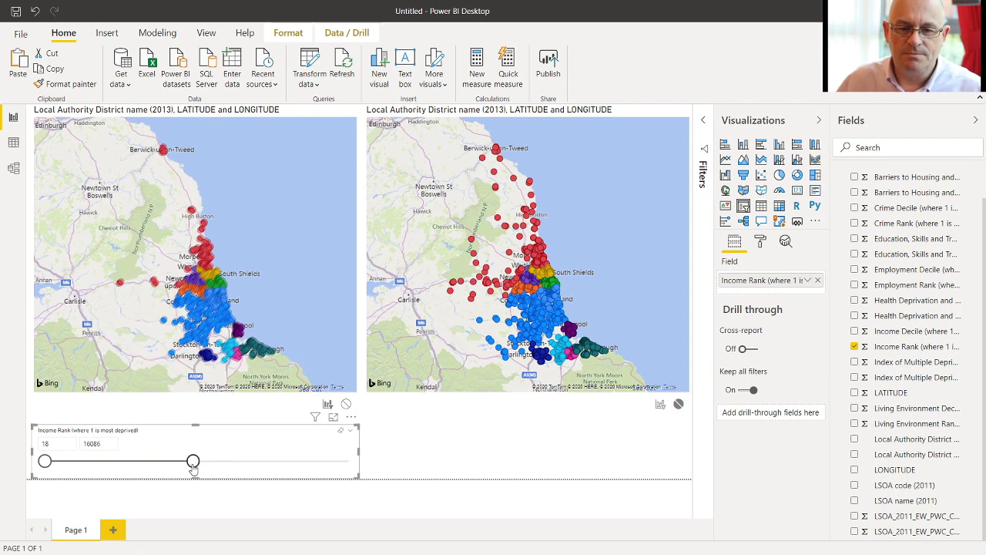
pyautogui.moveTo(193, 466); pyautogui.dragTo(374, 468)
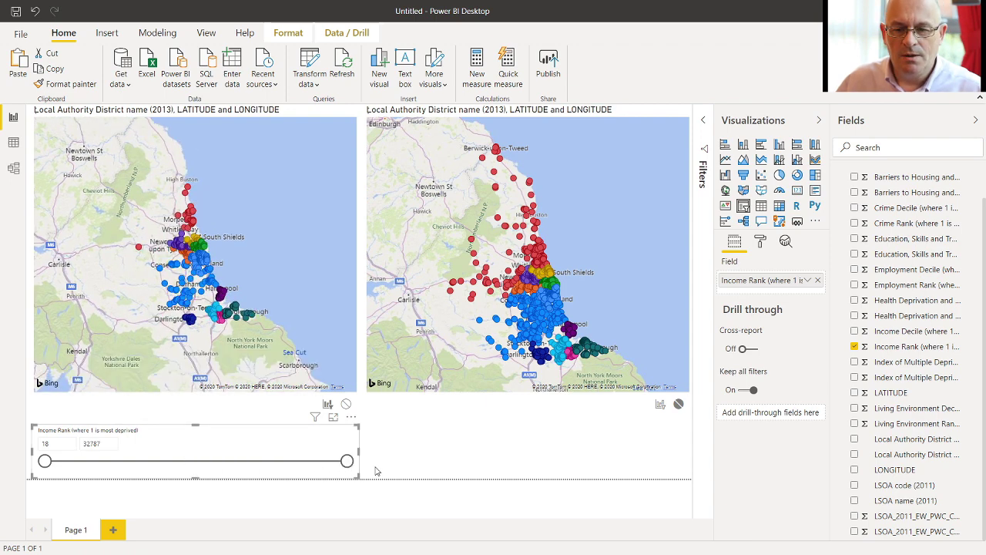
pyautogui.click(499, 469)
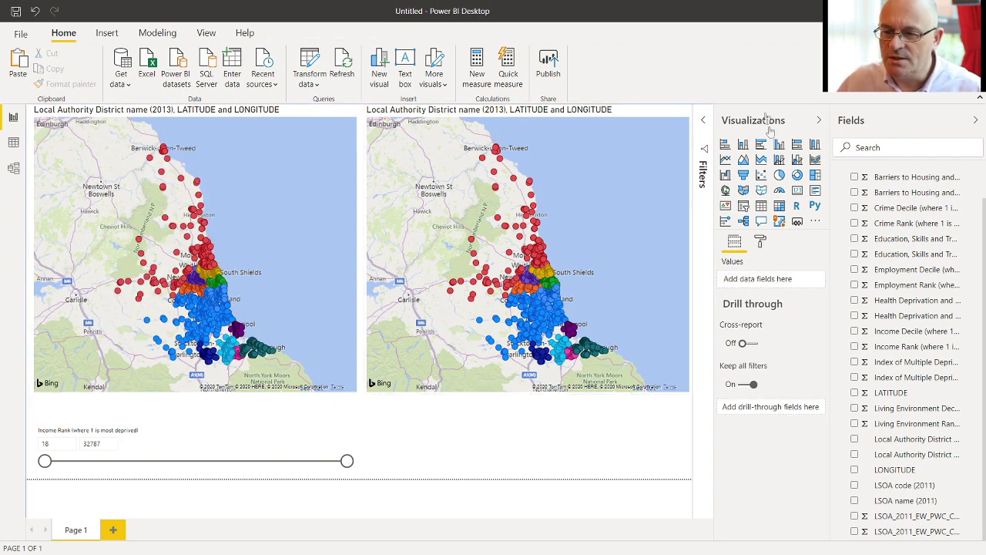
# Add an IMD Rank slicer and shorten it to match the income slicer.
pyautogui.click(744, 207)
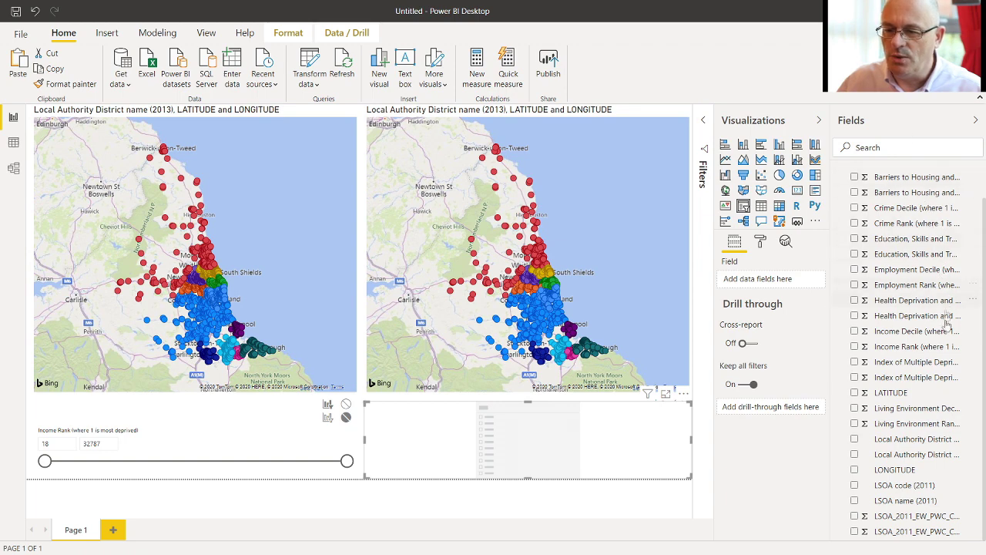
pyautogui.click(854, 377)
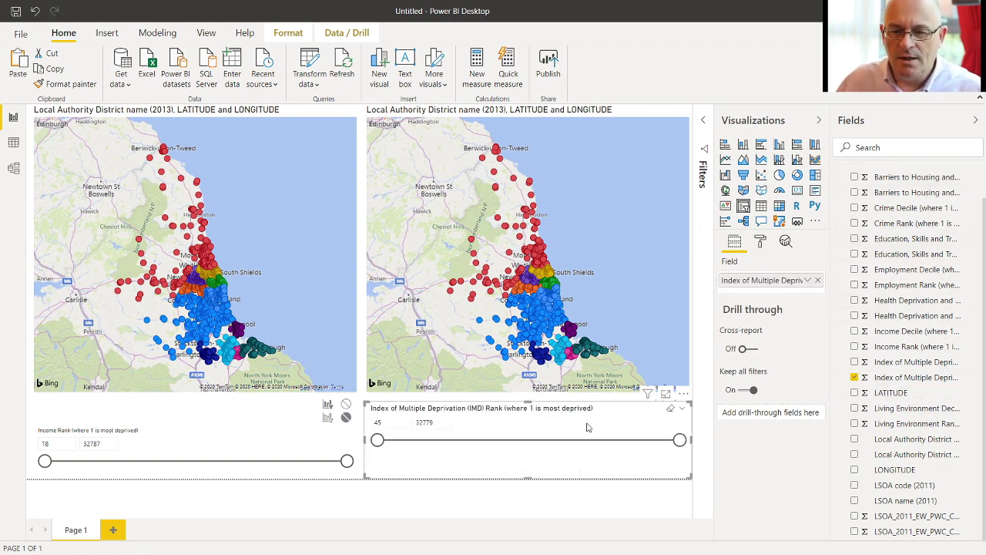
pyautogui.click(283, 36)
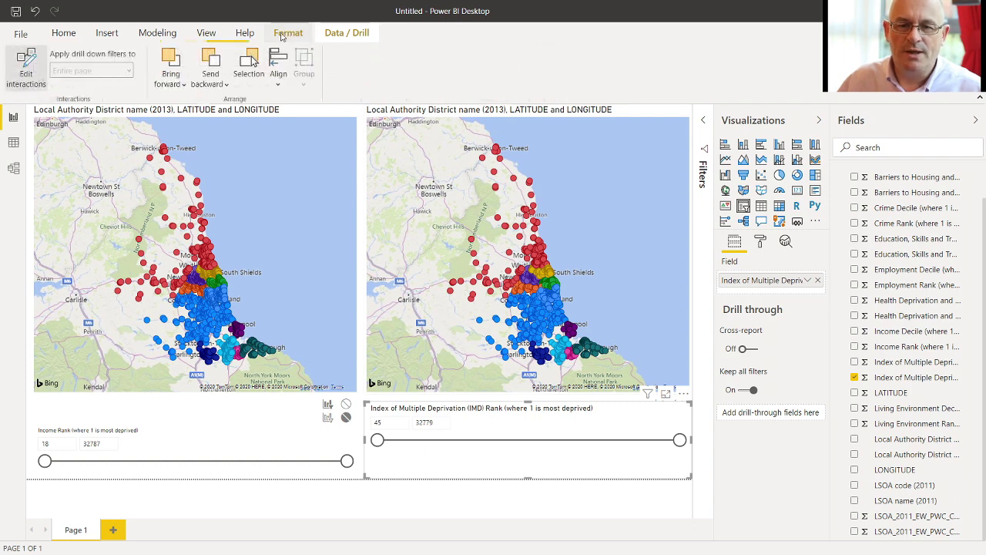
pyautogui.click(26, 65)
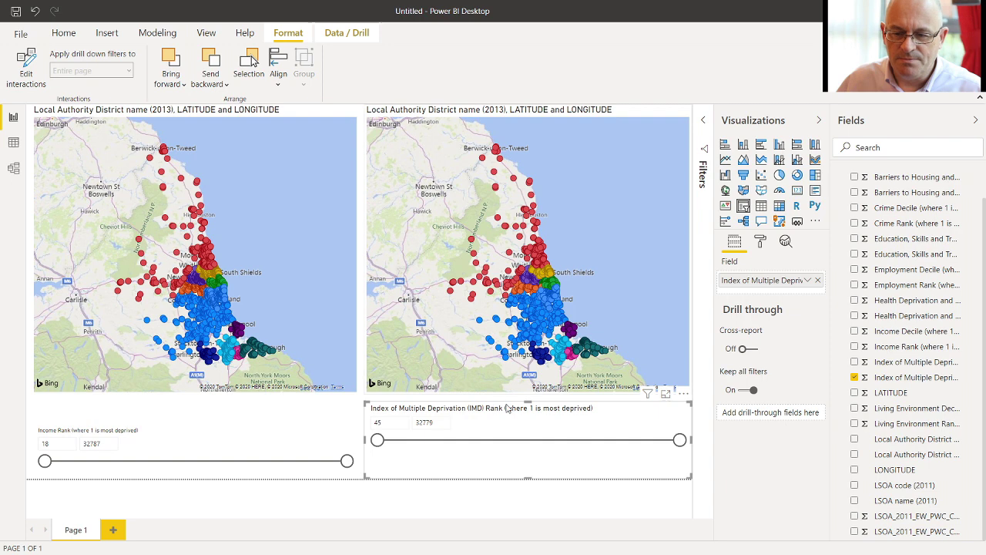
pyautogui.moveTo(528, 402); pyautogui.dragTo(521, 425)
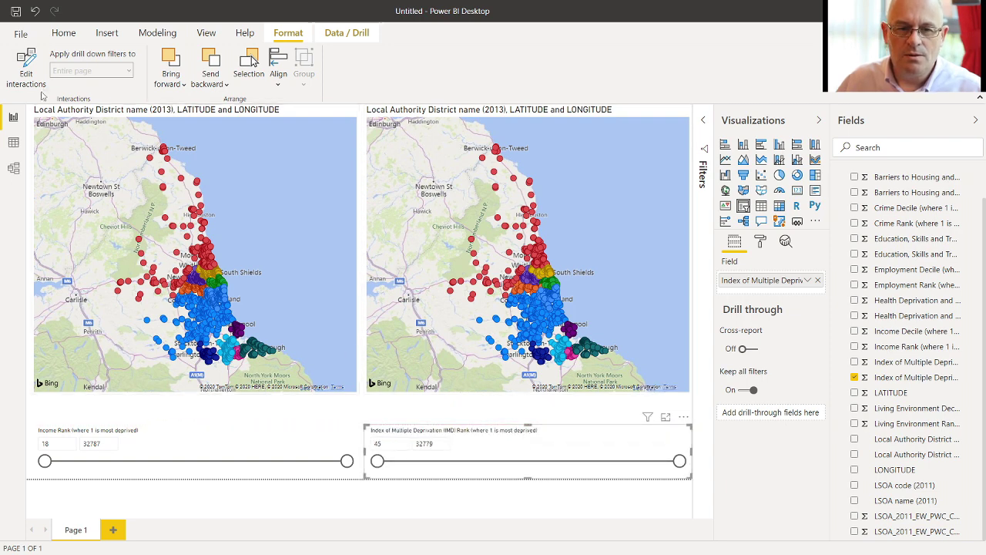
# Set the IMD Rank slicer's interaction with the left map to None.
pyautogui.click(33, 70)
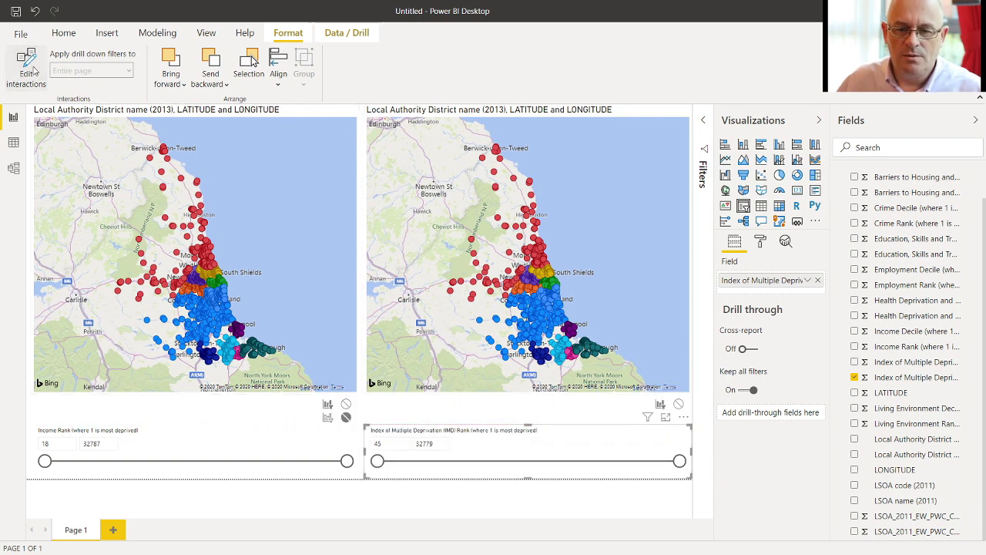
pyautogui.click(346, 404)
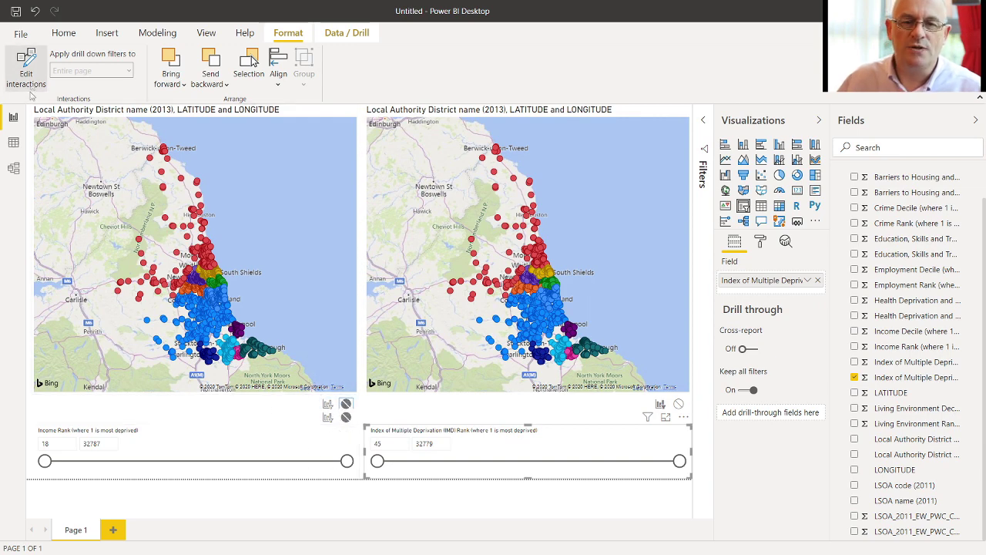
pyautogui.click(21, 66)
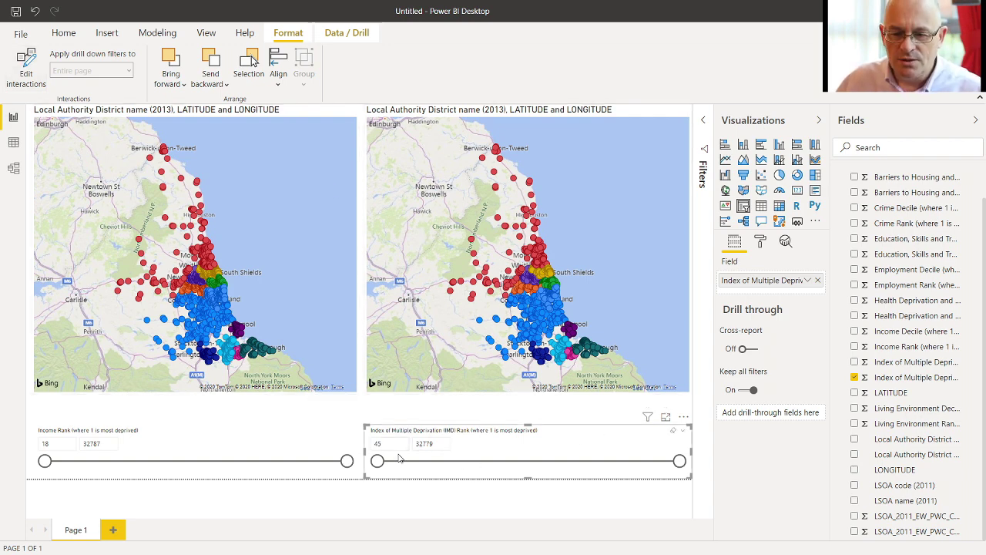
pyautogui.moveTo(377, 461); pyautogui.dragTo(645, 483)
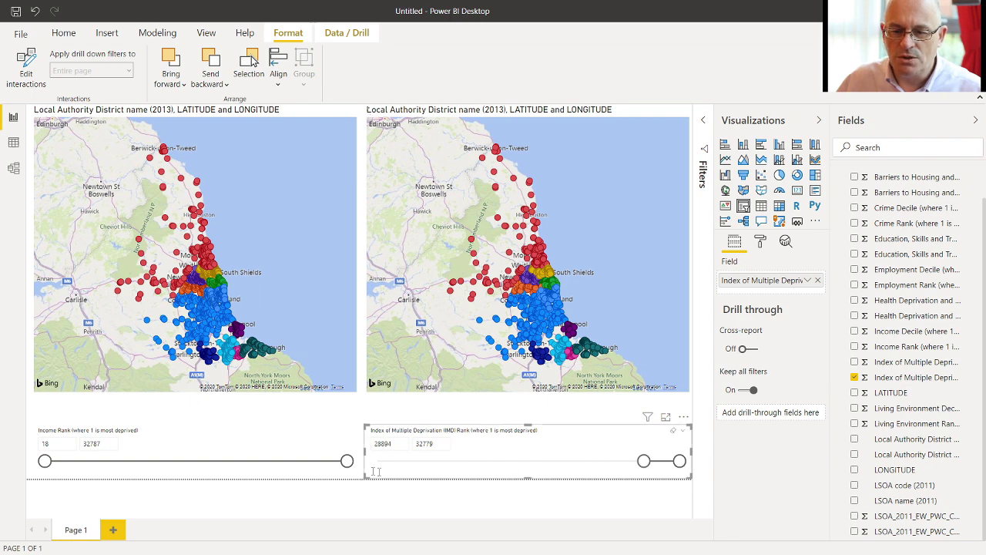
pyautogui.moveTo(348, 467); pyautogui.dragTo(100, 466)
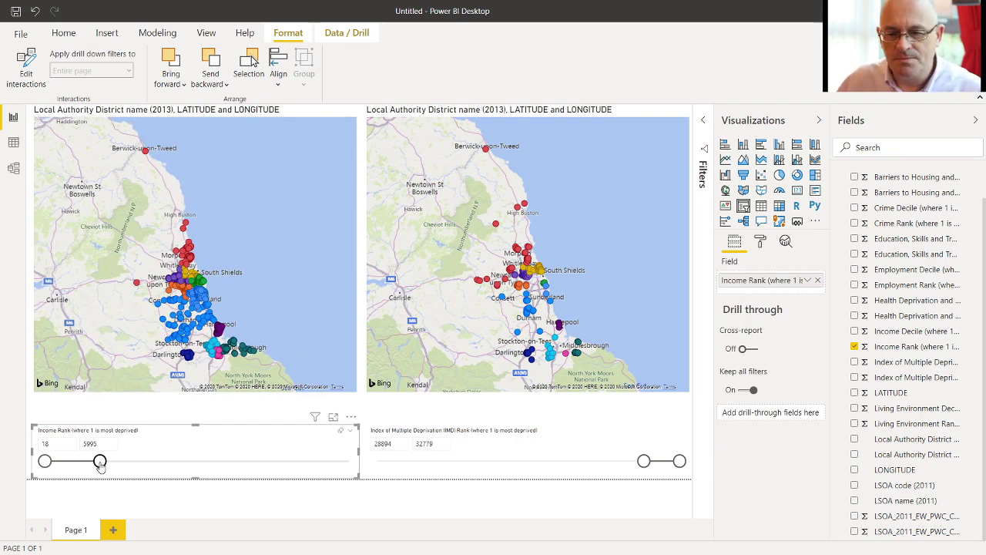
pyautogui.moveTo(101, 462); pyautogui.dragTo(347, 462)
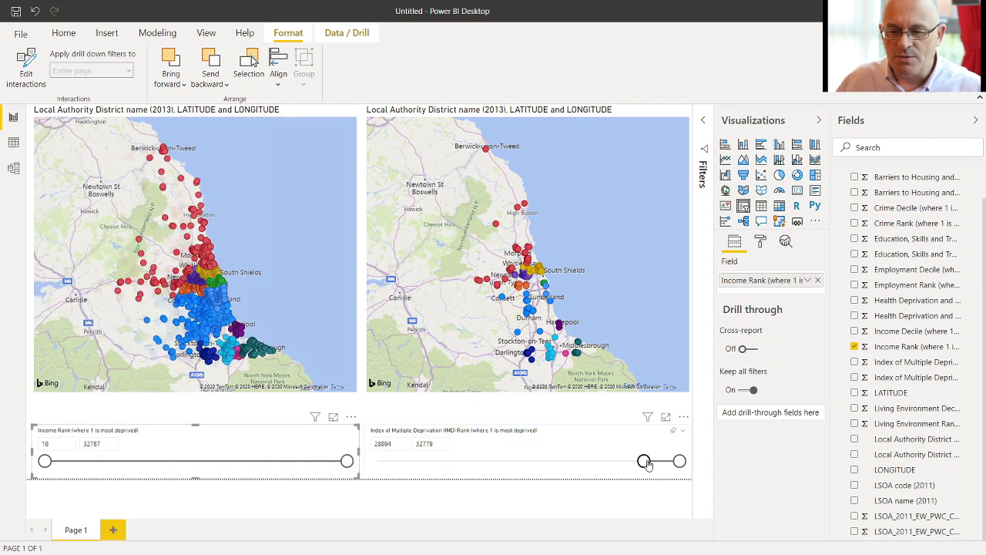
pyautogui.moveTo(647, 463); pyautogui.dragTo(355, 474)
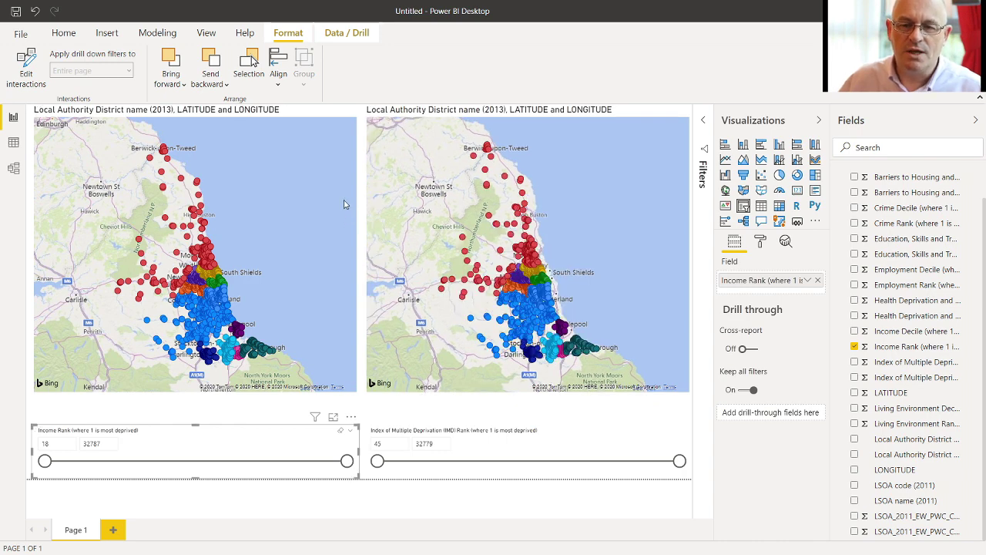
pyautogui.click(327, 171)
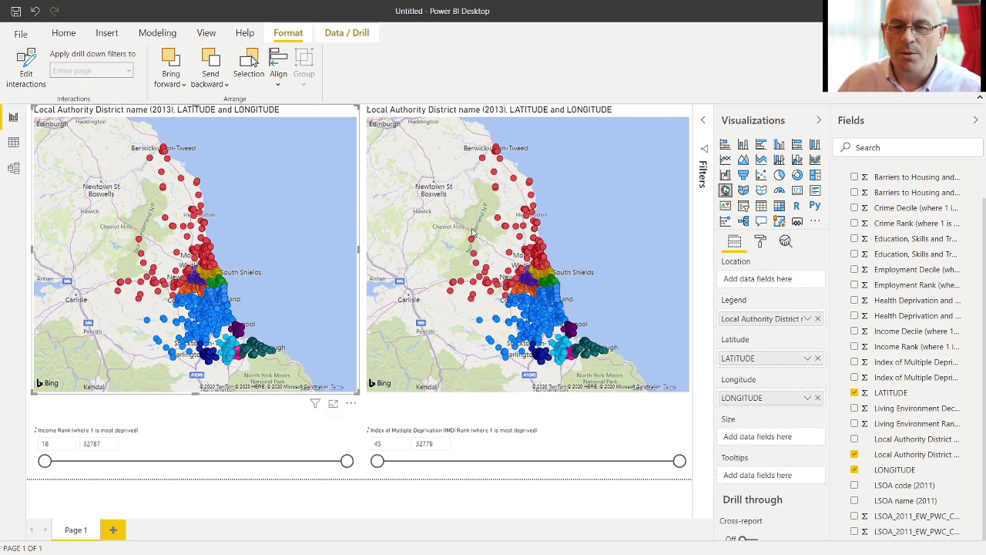
# Turn Auto zoom off in Map controls for both the left and right maps.
pyautogui.click(760, 244)
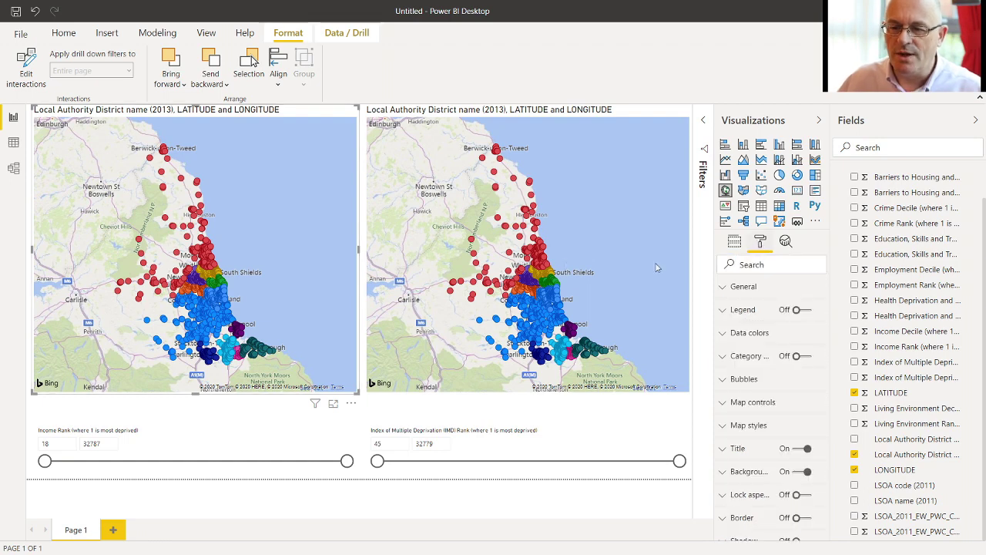
pyautogui.scroll(-1, 752, 383)
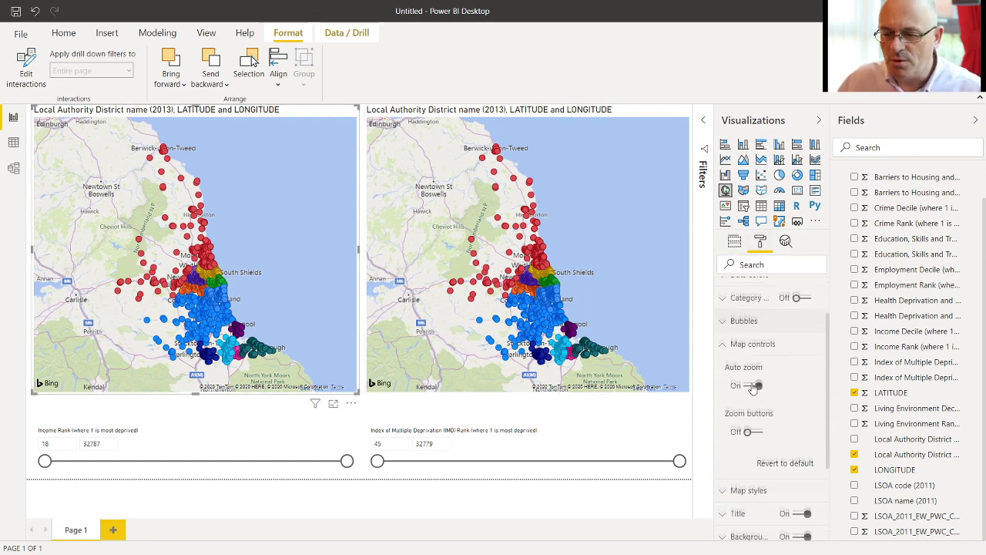
pyautogui.click(754, 382)
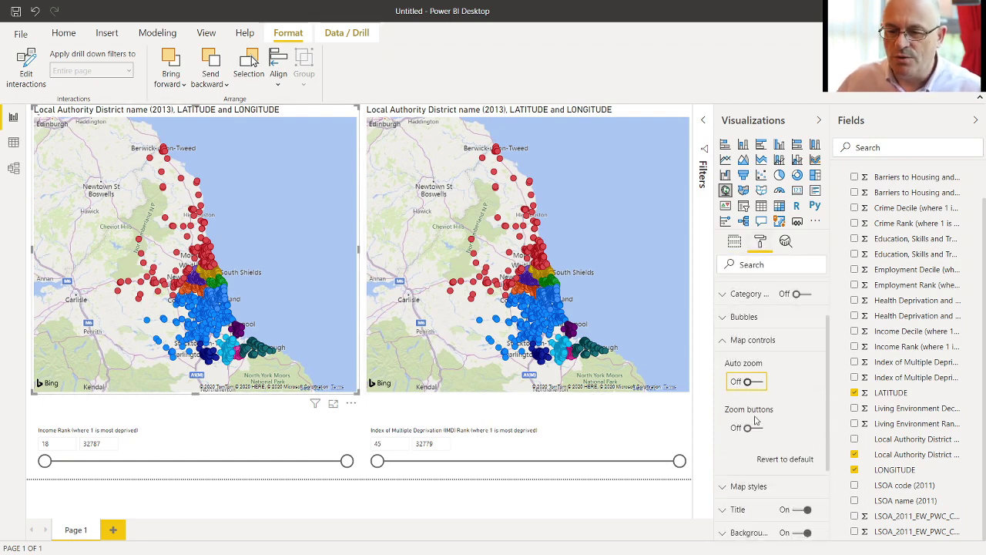
pyautogui.click(657, 302)
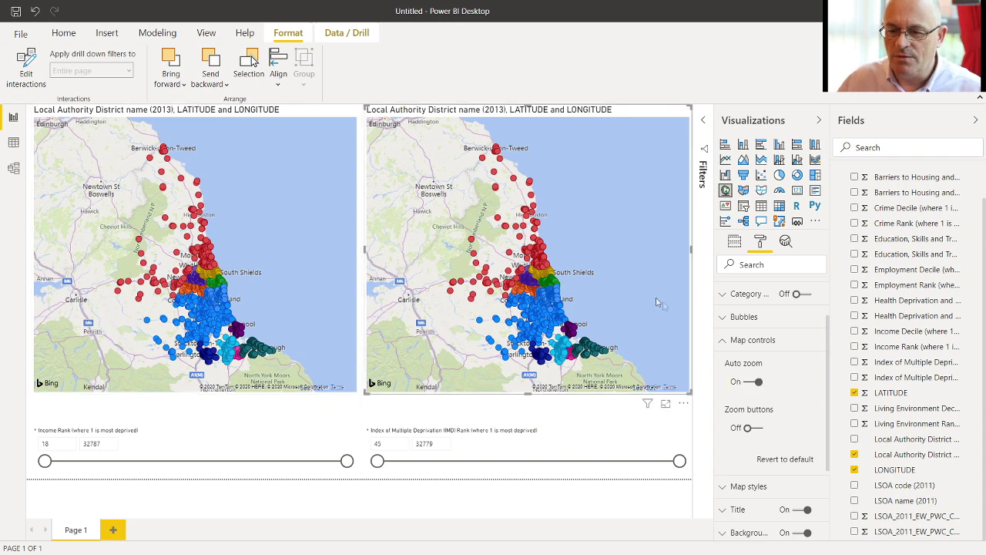
pyautogui.click(744, 384)
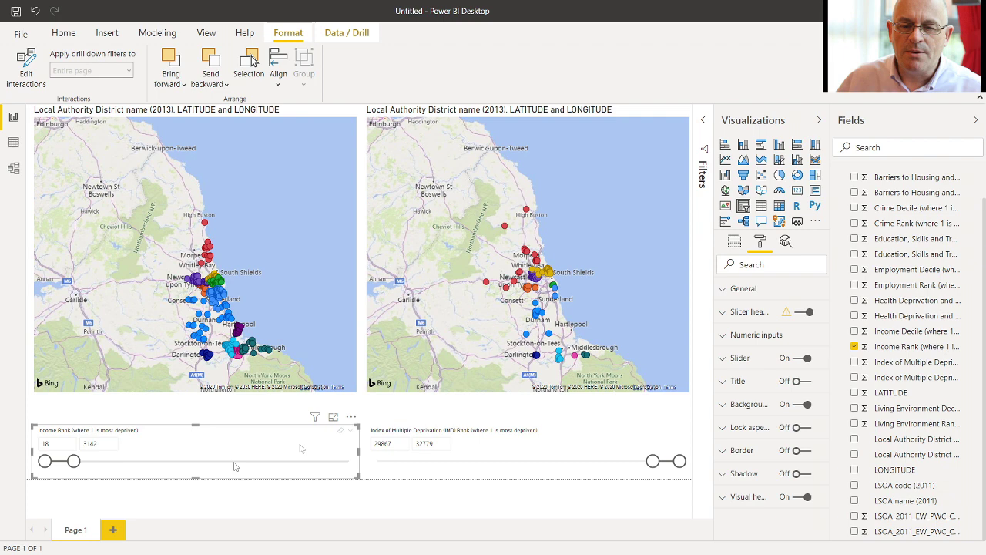